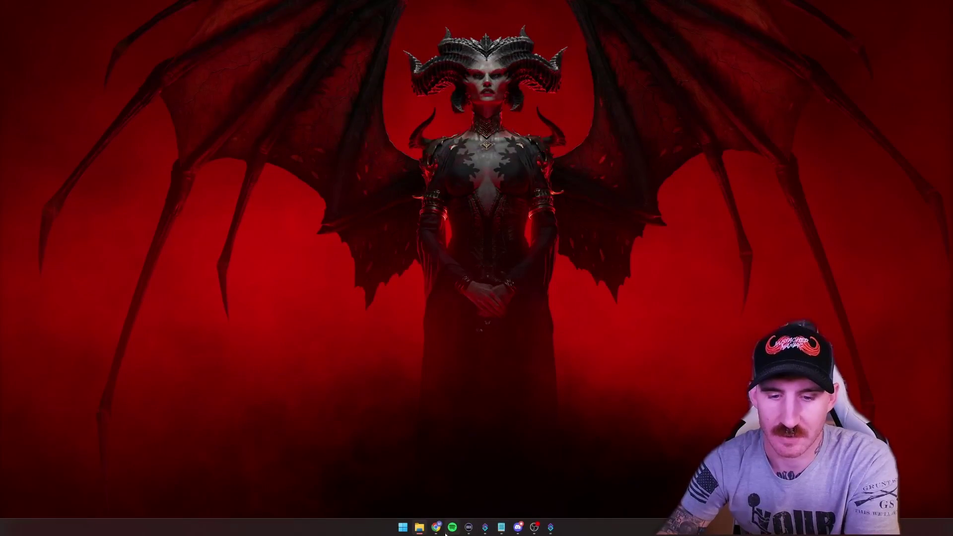
- Load developer.spotify.com in Chrome and go to the account's Dashboard
mouse_move(440, 533)
click(450, 508)
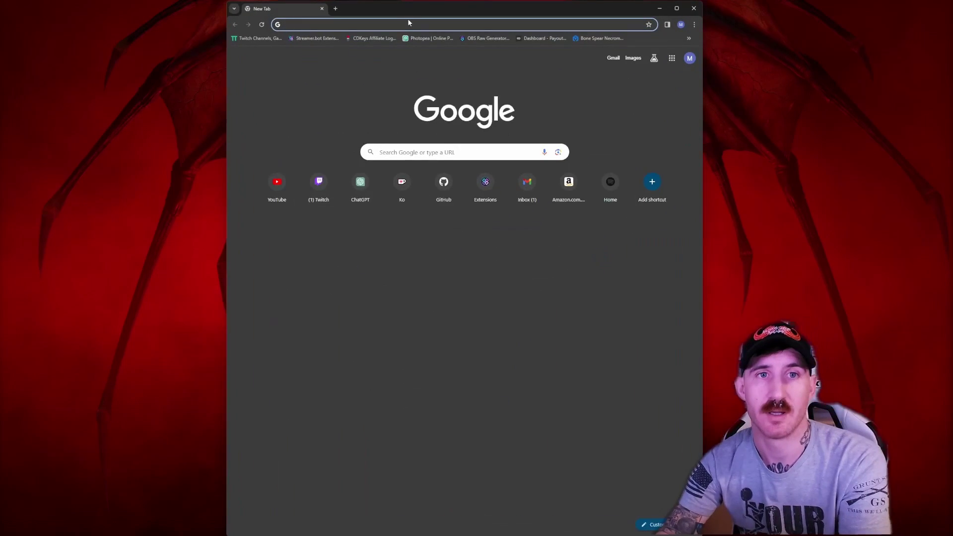
click(364, 25)
text(de)
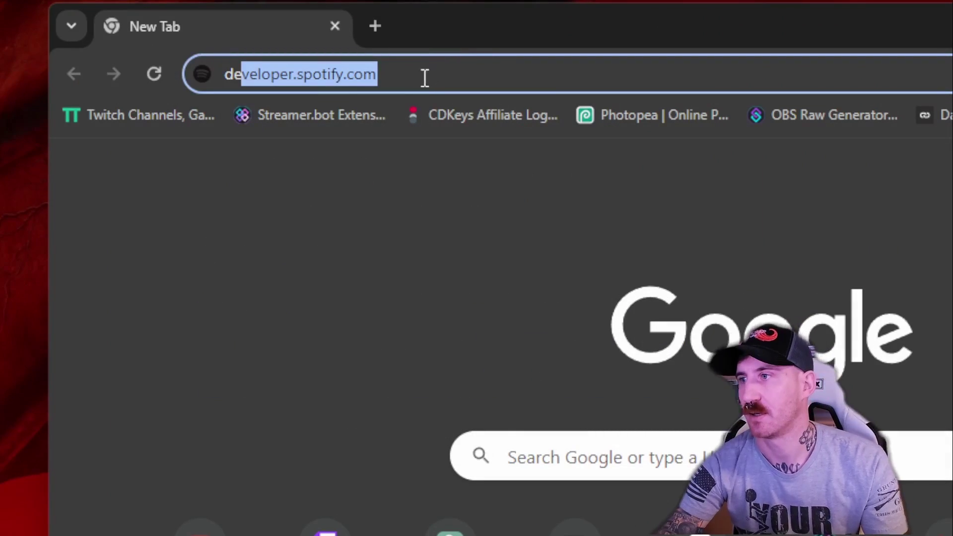
key(Return)
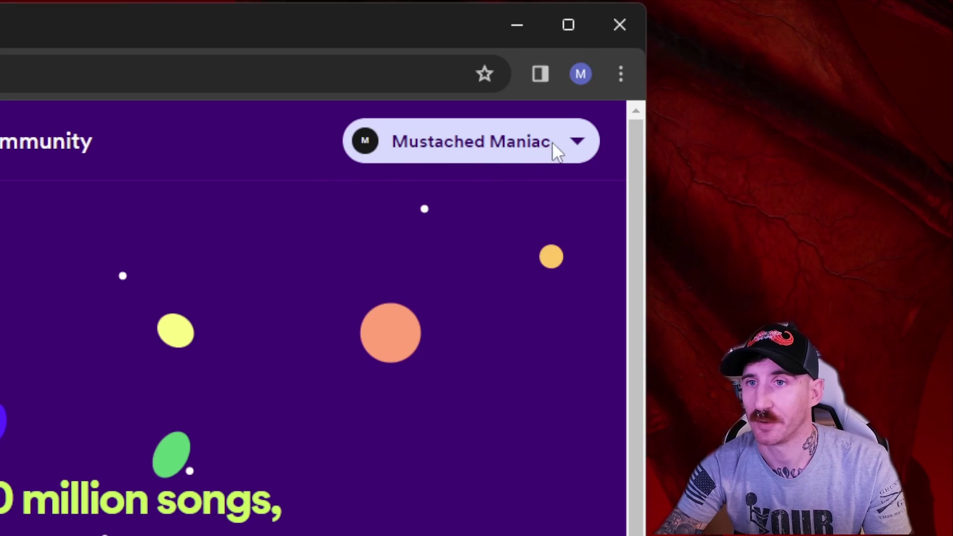
click(578, 149)
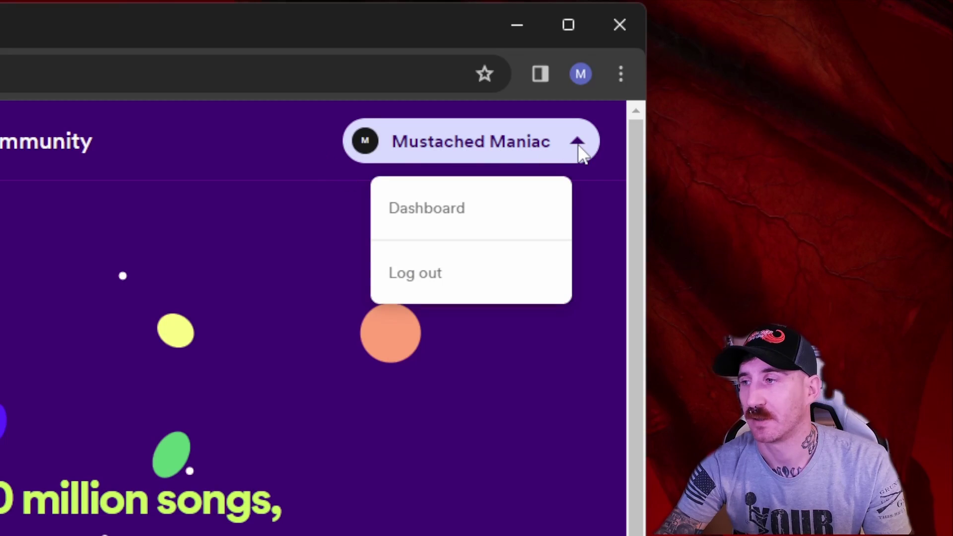
click(446, 218)
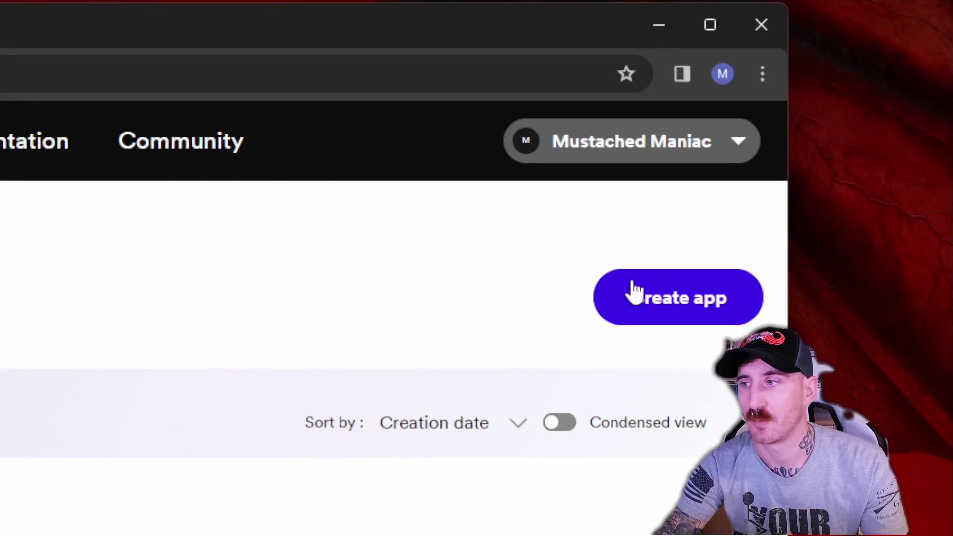
- Start a new app named 'MM Spotify v1.000' and fill in its description
click(639, 305)
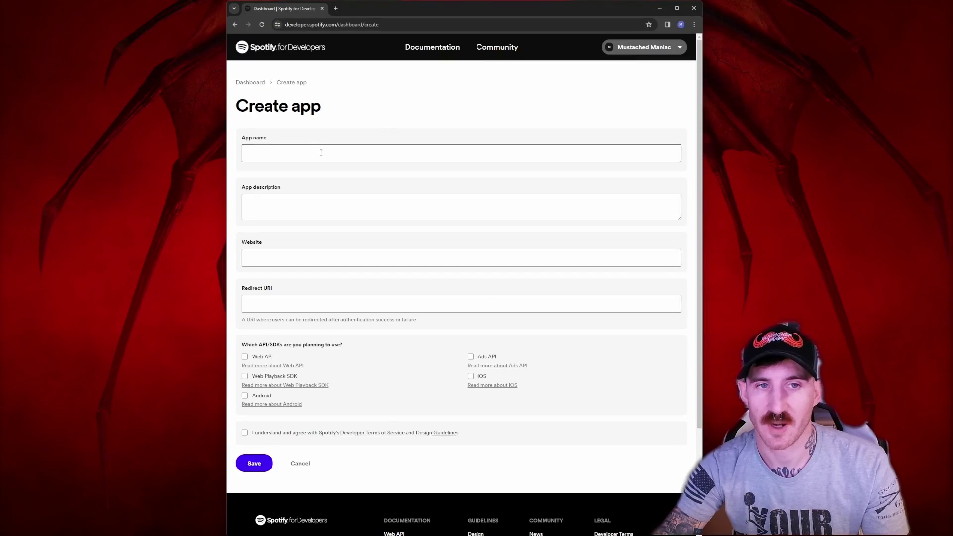
click(321, 153)
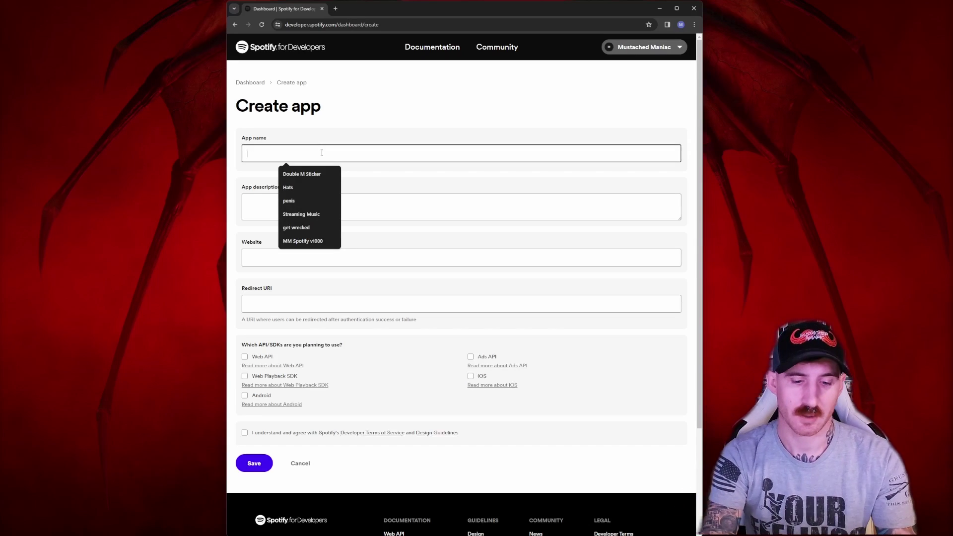
text(MM )
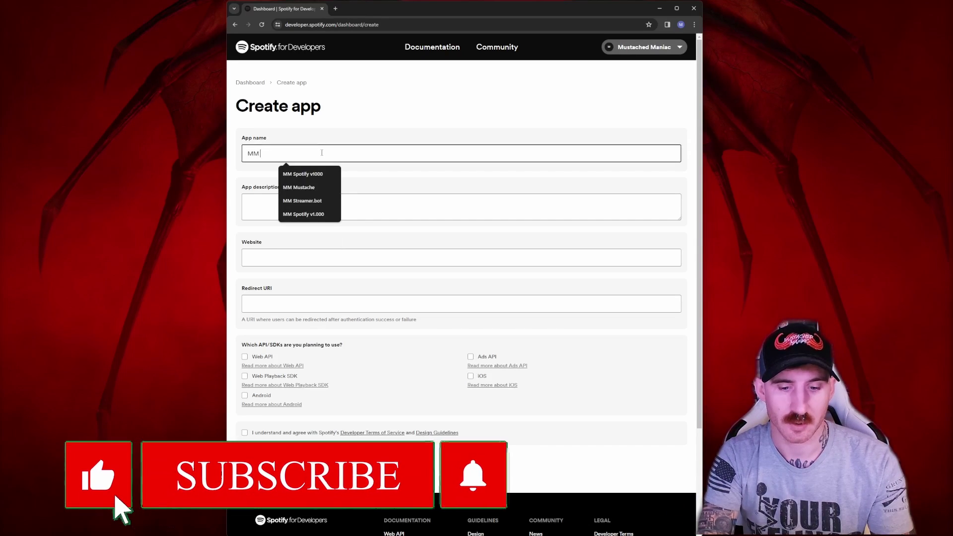
text(Spotify v)
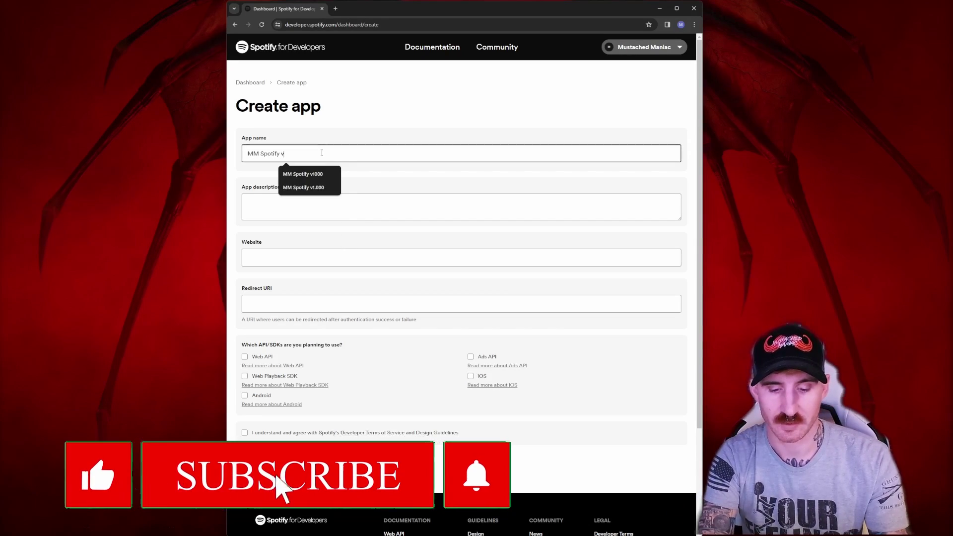
text(1.000)
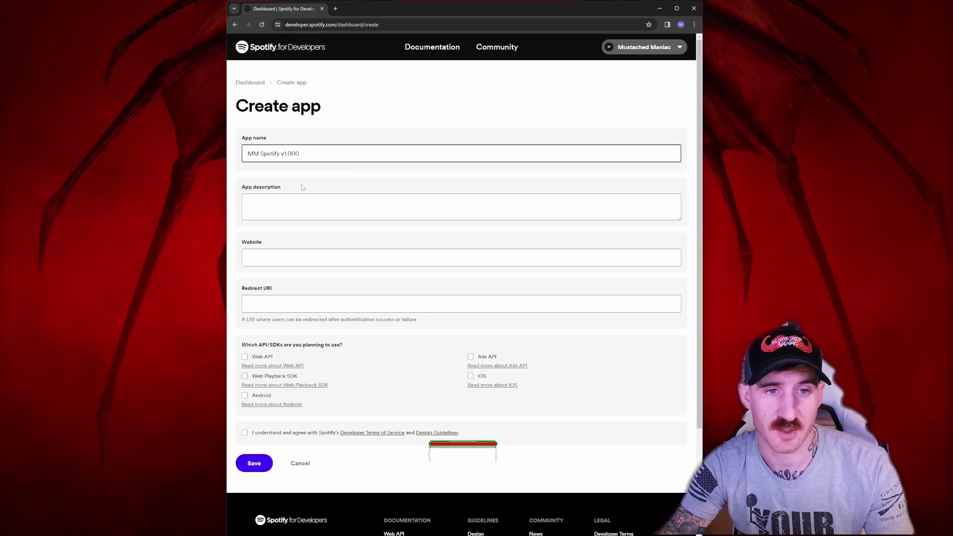
click(292, 204)
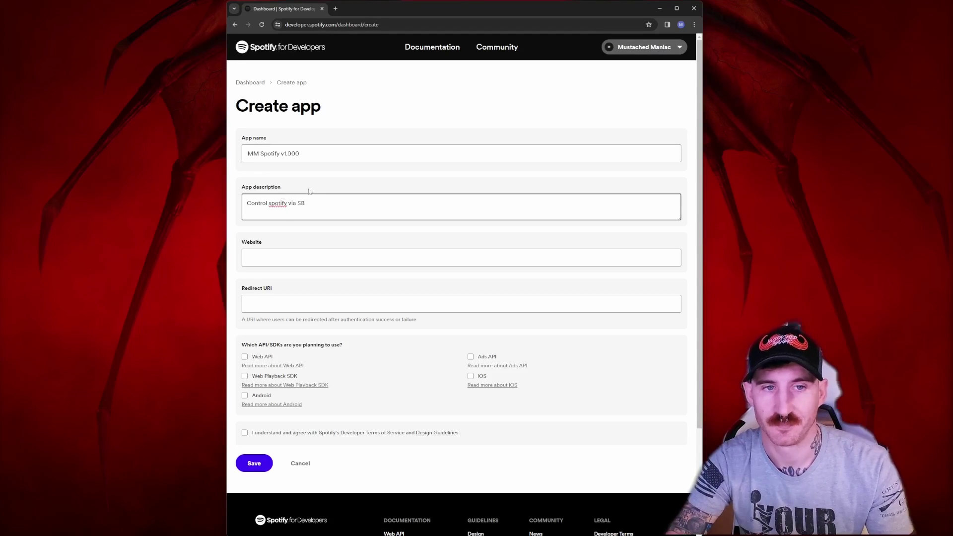
scroll(379, 226, down, 2)
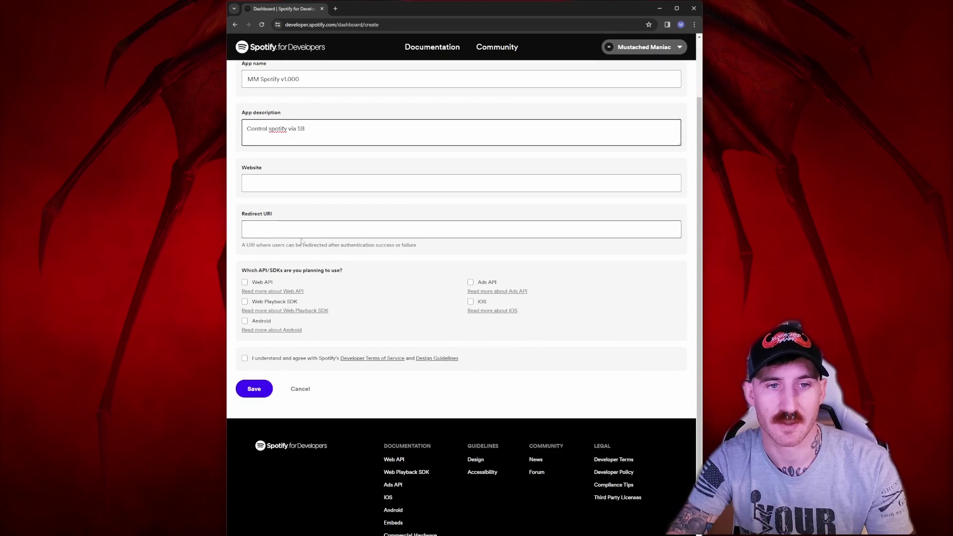
click(258, 227)
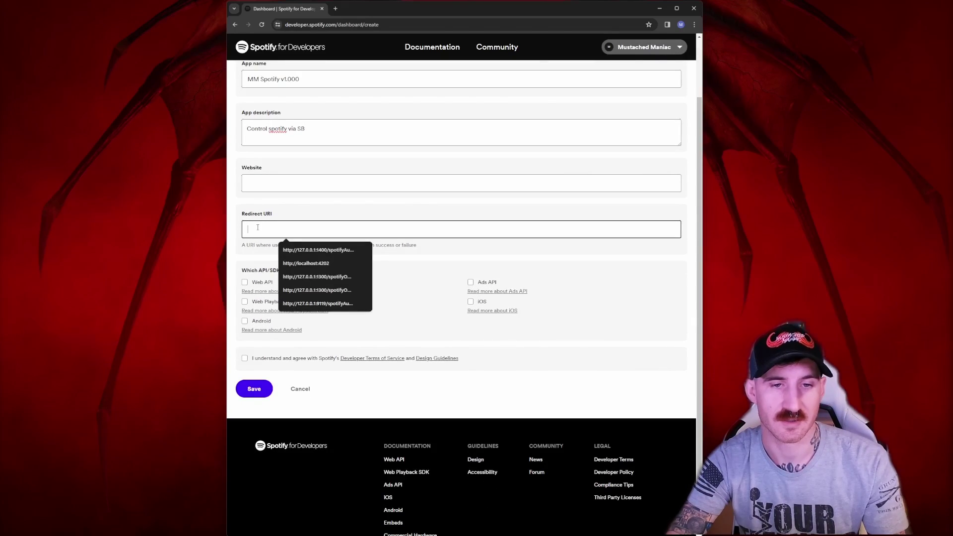
text(http://127.0.0.1:1400/spotifyAuth/)
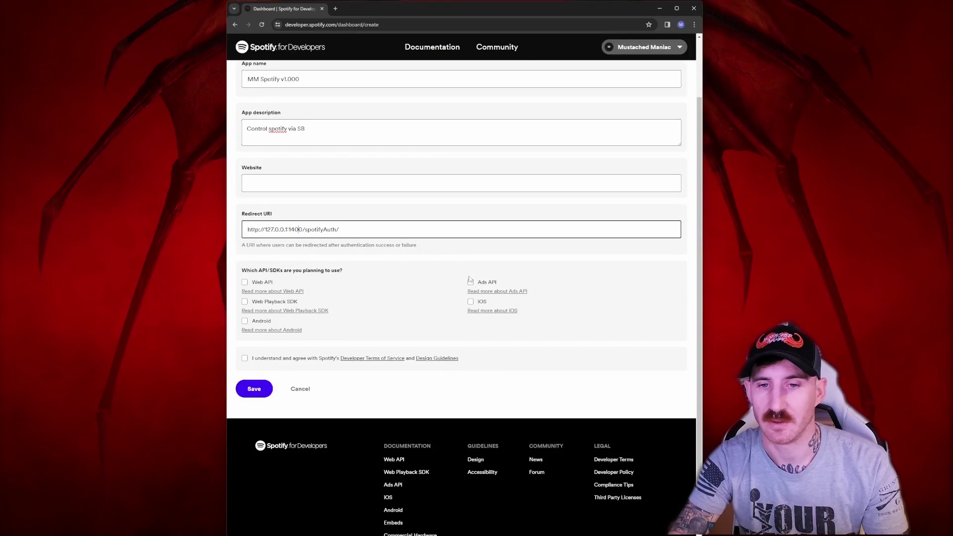
click(245, 359)
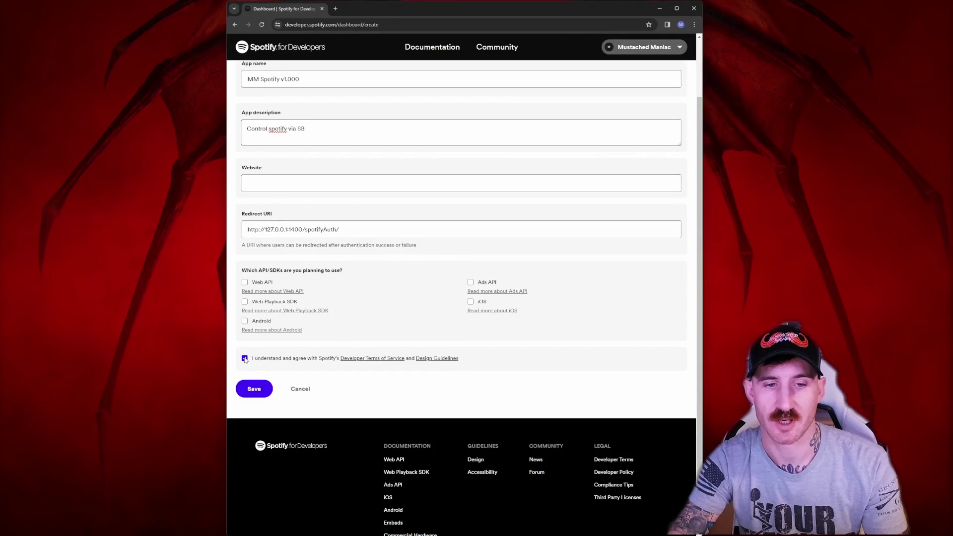
click(254, 389)
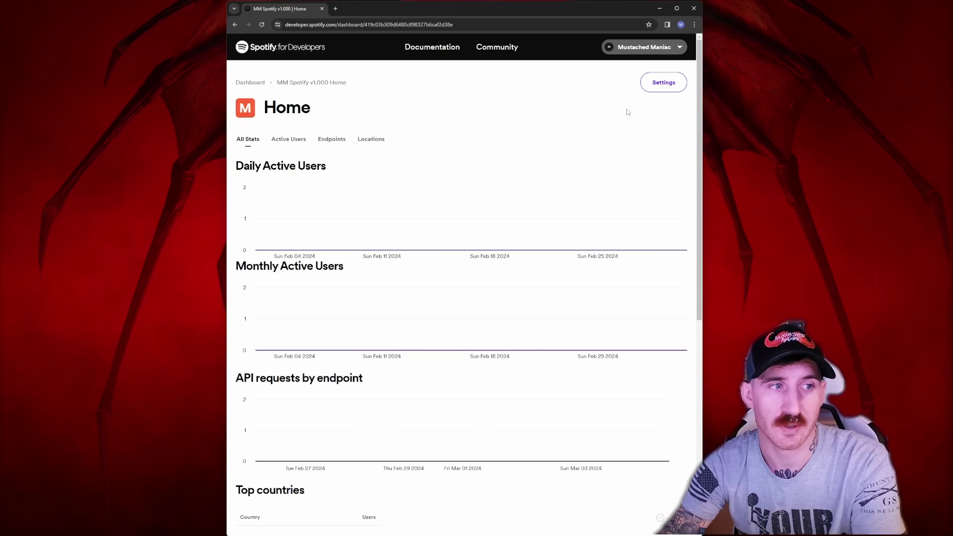
- Reveal the client secret in the app's settings and launch Notepad
click(654, 81)
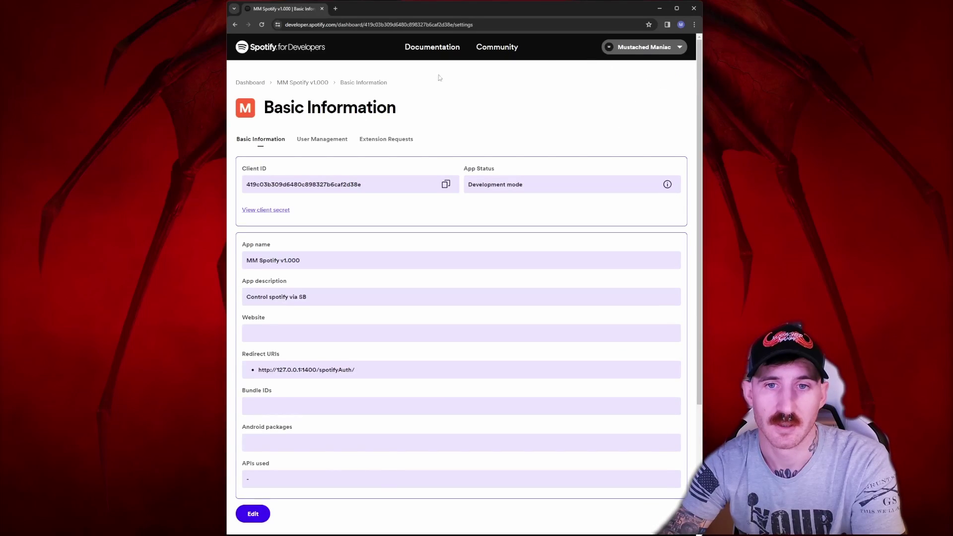
click(273, 211)
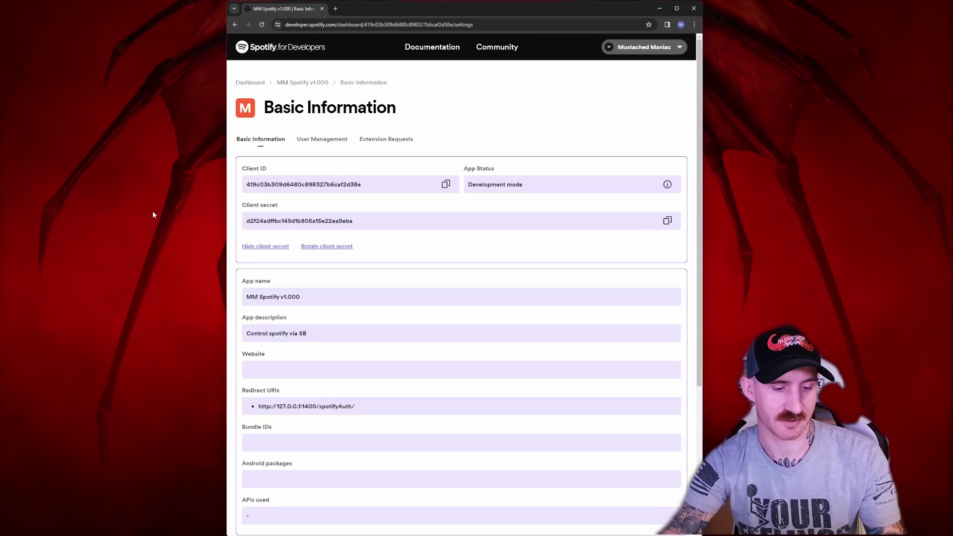
key(super)
text(notepad)
key(Return)
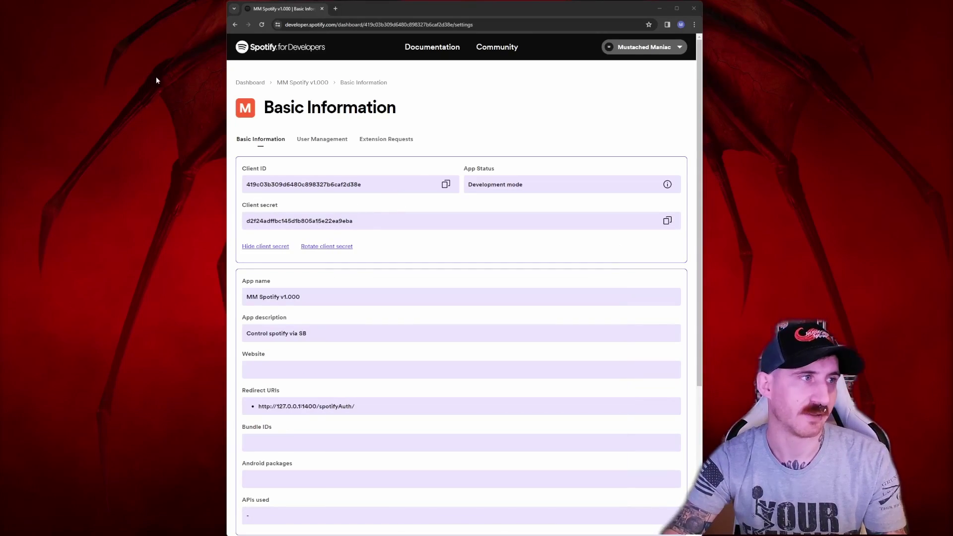
- Copy the Client ID and client secret into Notepad, then close the browser
click(445, 184)
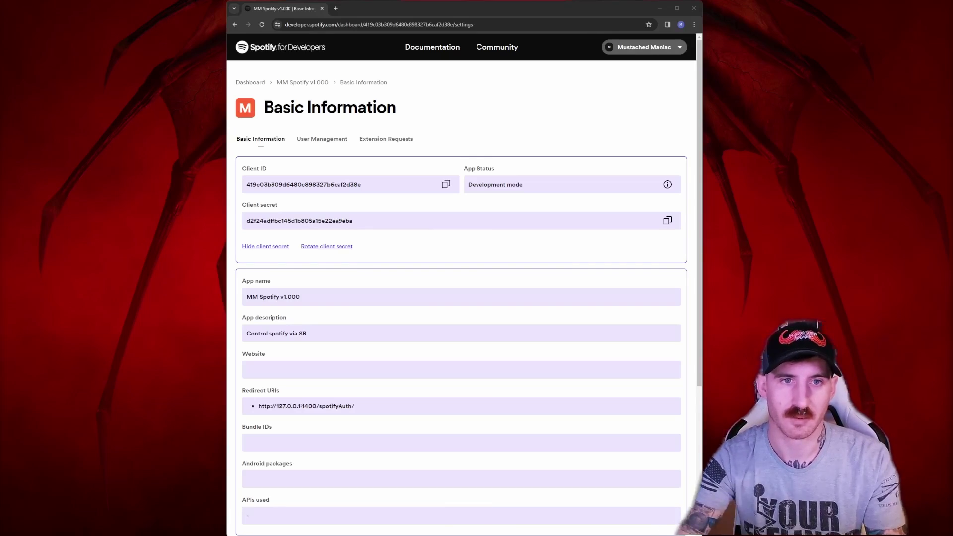
click(667, 221)
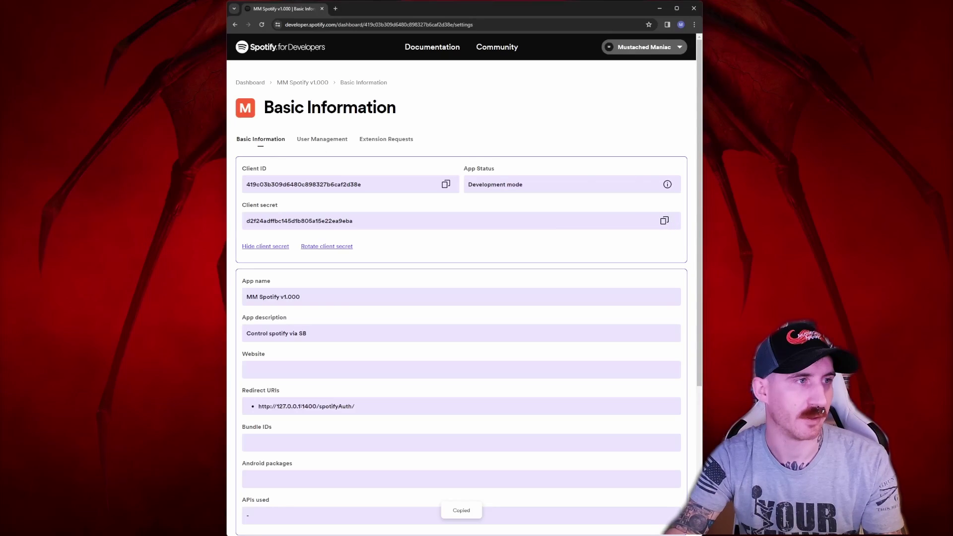
key(alt+Tab)
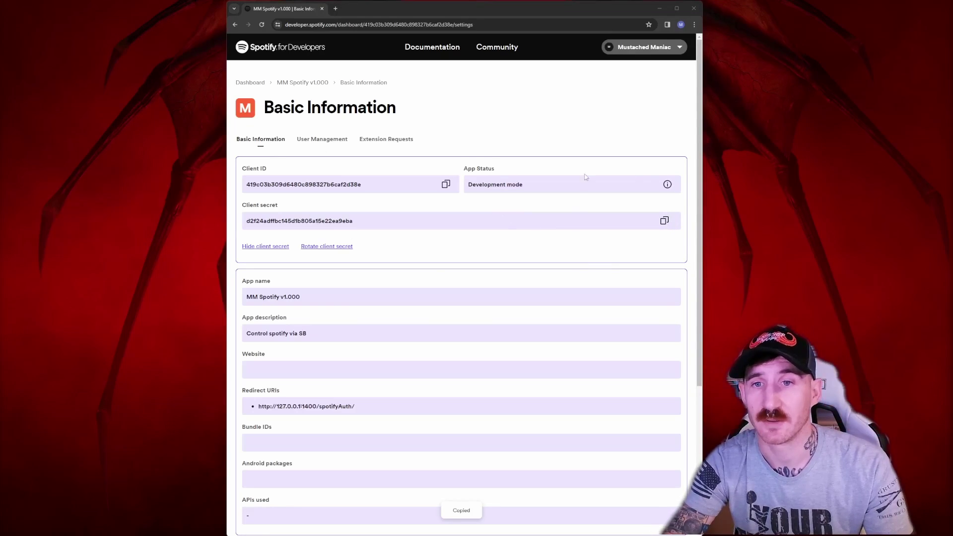
scroll(587, 166, down, 4)
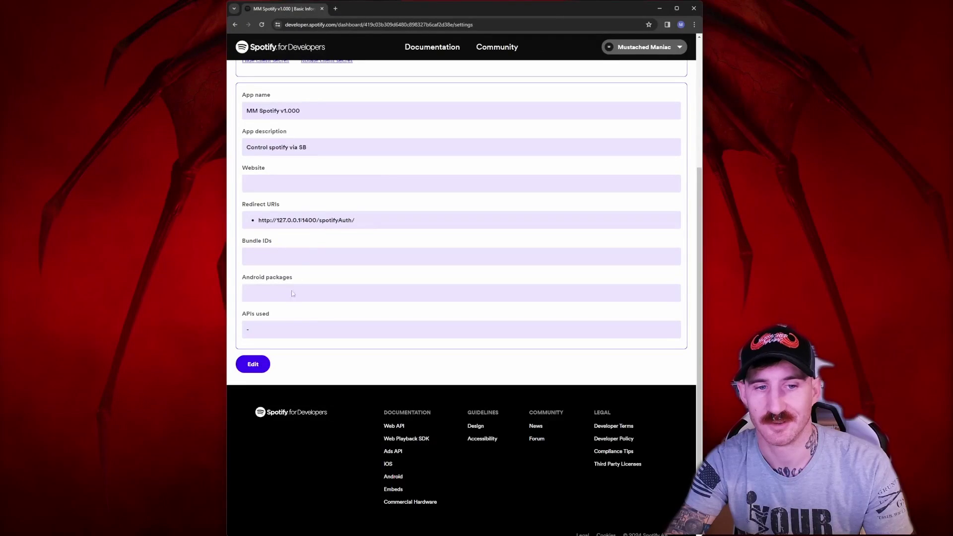
scroll(419, 267, up, 4)
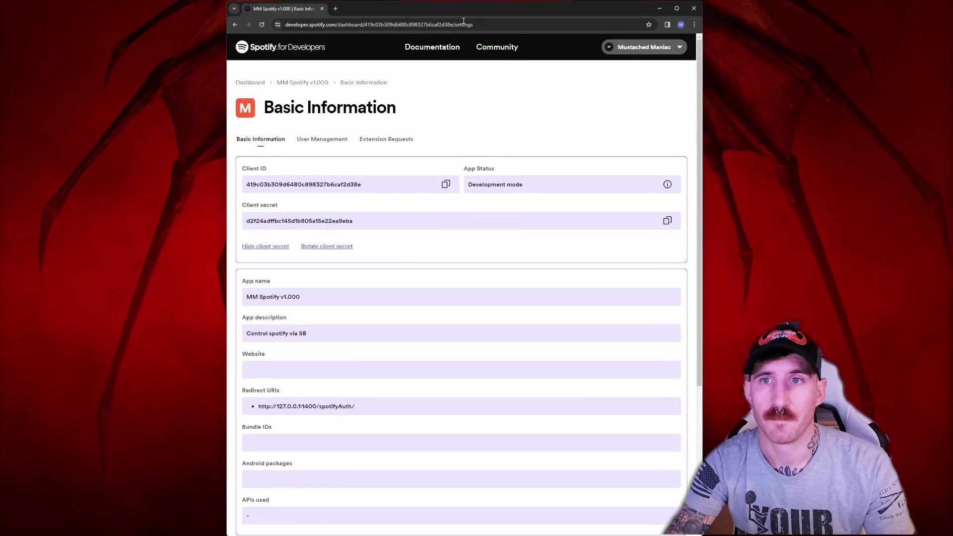
click(697, 12)
- Import the MM SPOTiFY v1000 extension file as an import string in Streamer.bot
click(488, 533)
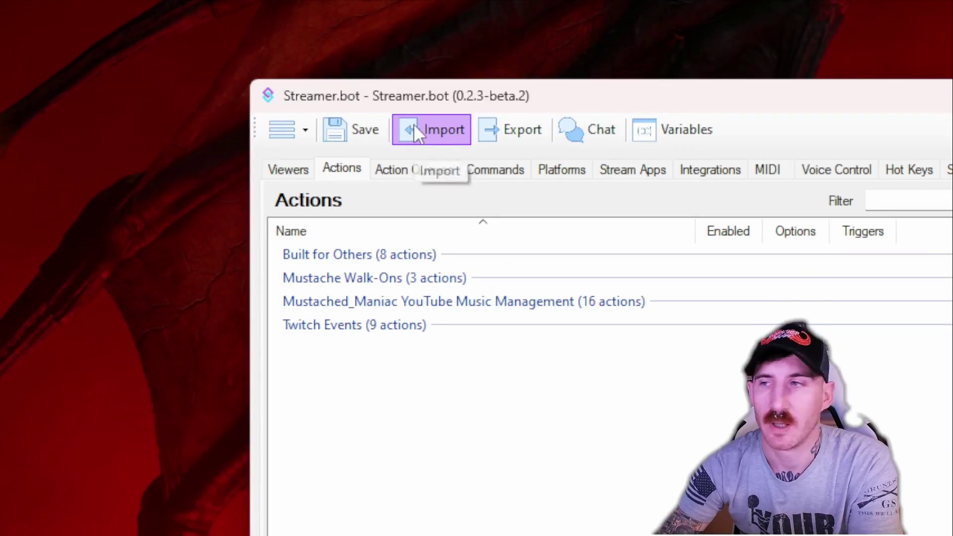
click(413, 124)
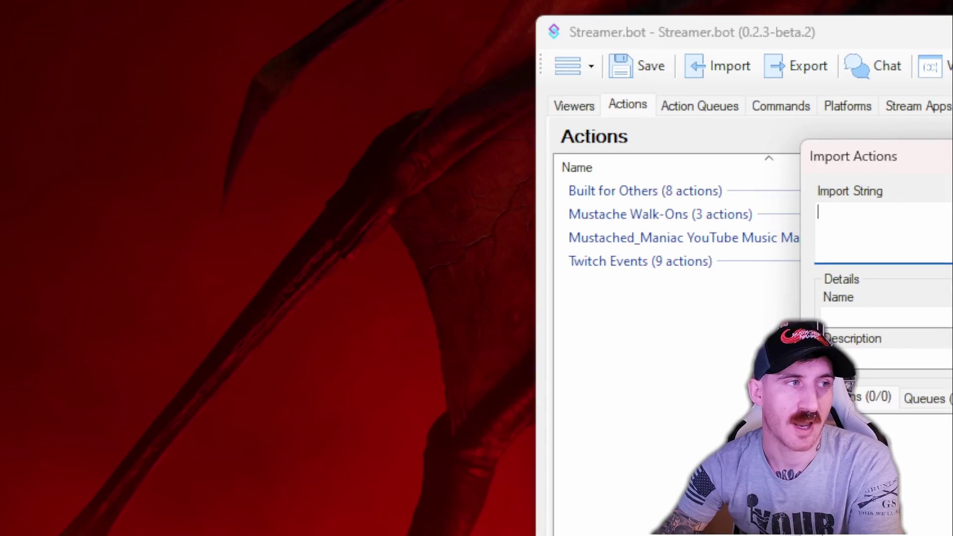
drag(0, 268, 951, 248)
drag(501, 264, 506, 264)
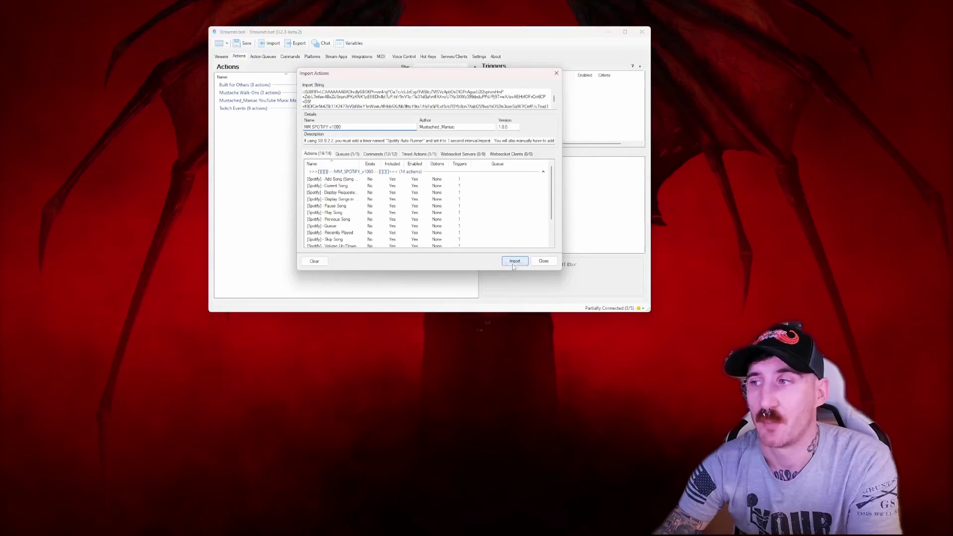
click(495, 366)
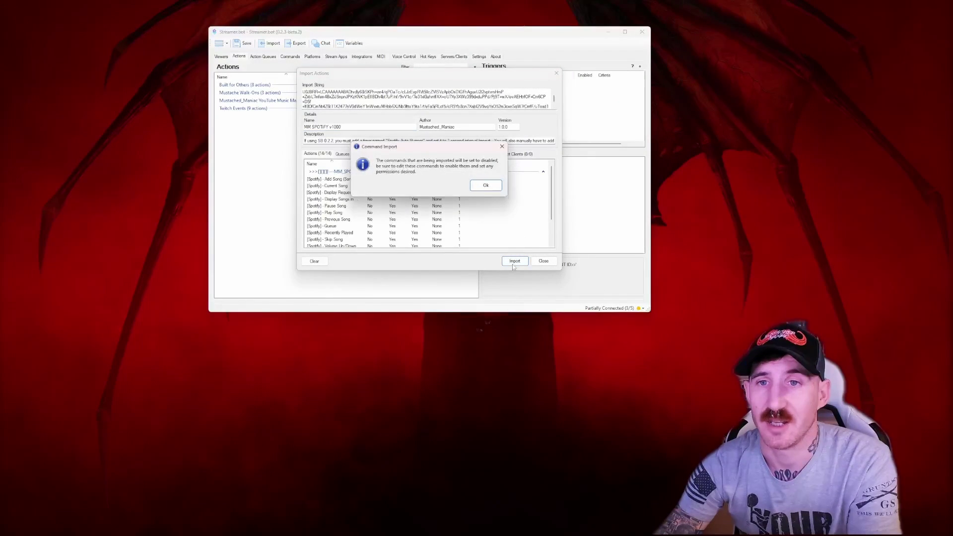
- Dismiss the import notice and enable all commands in the MM SPOTiFY v1000 group
click(485, 187)
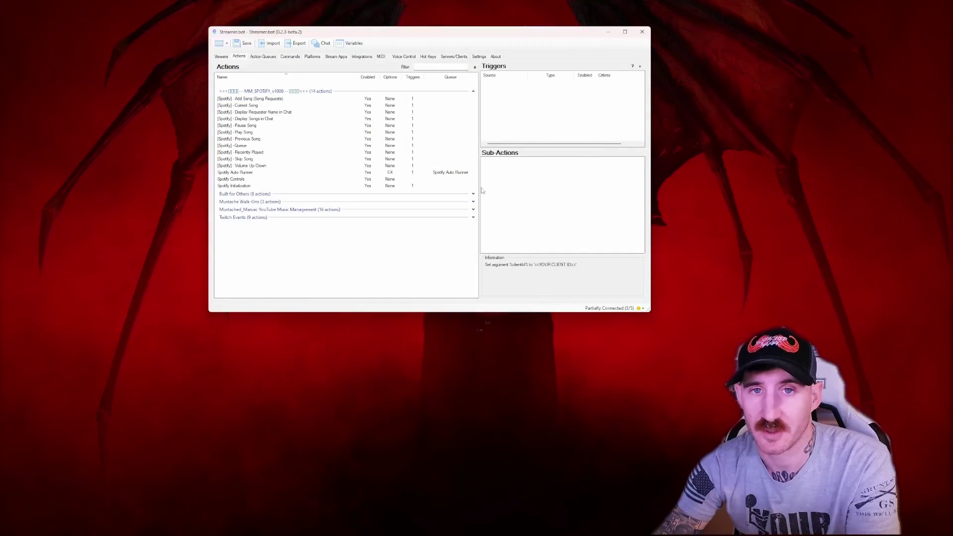
click(291, 56)
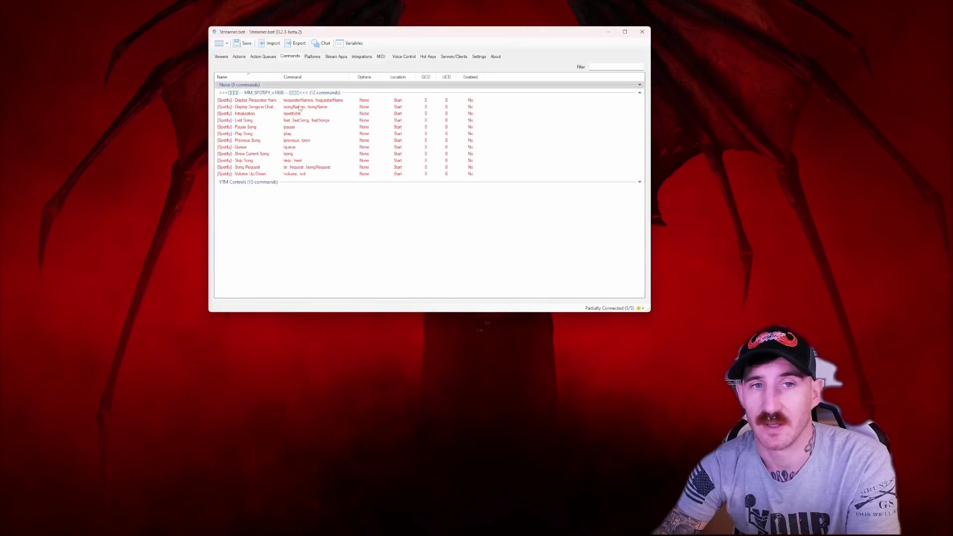
right_click(265, 96)
mouse_move(299, 120)
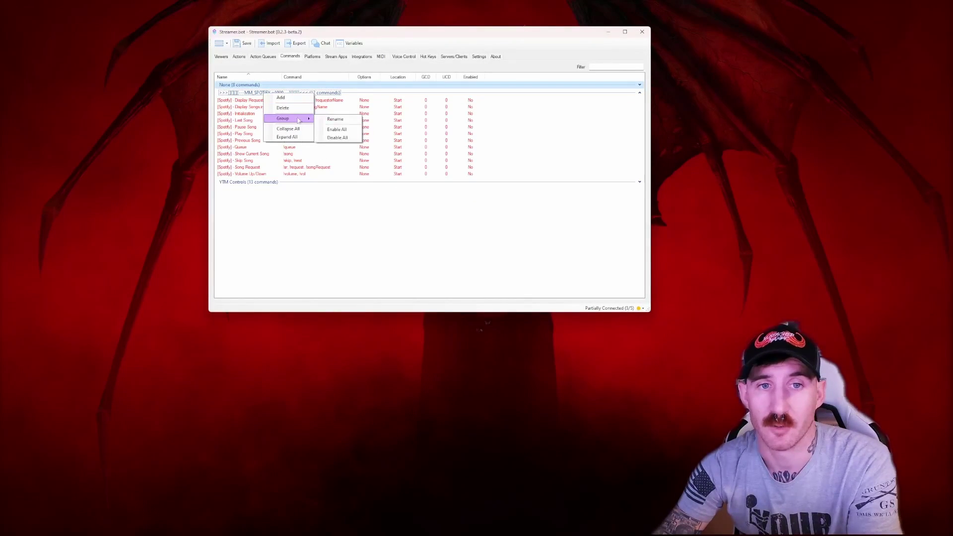
click(352, 130)
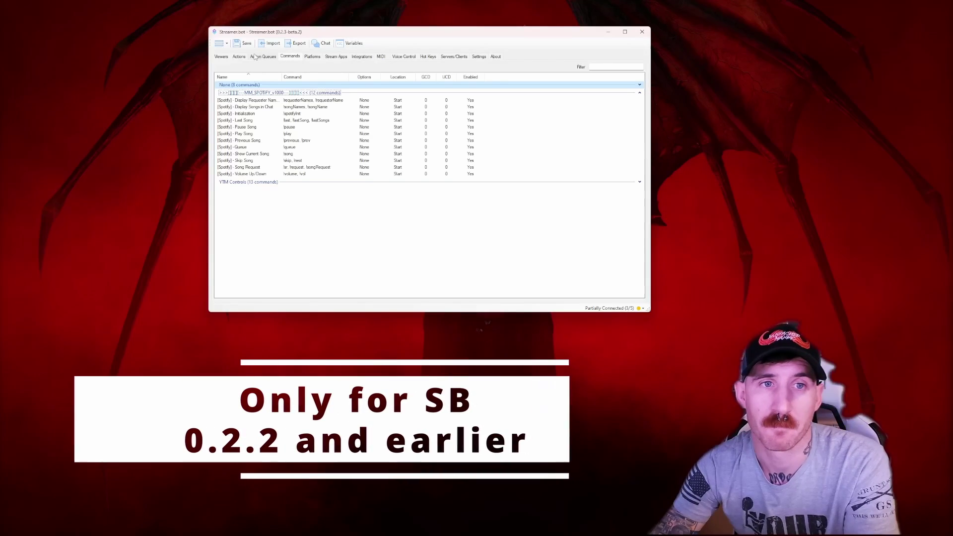
- Add a timed action named 'Spotify Auto Runner' with a 1-second interval
click(479, 57)
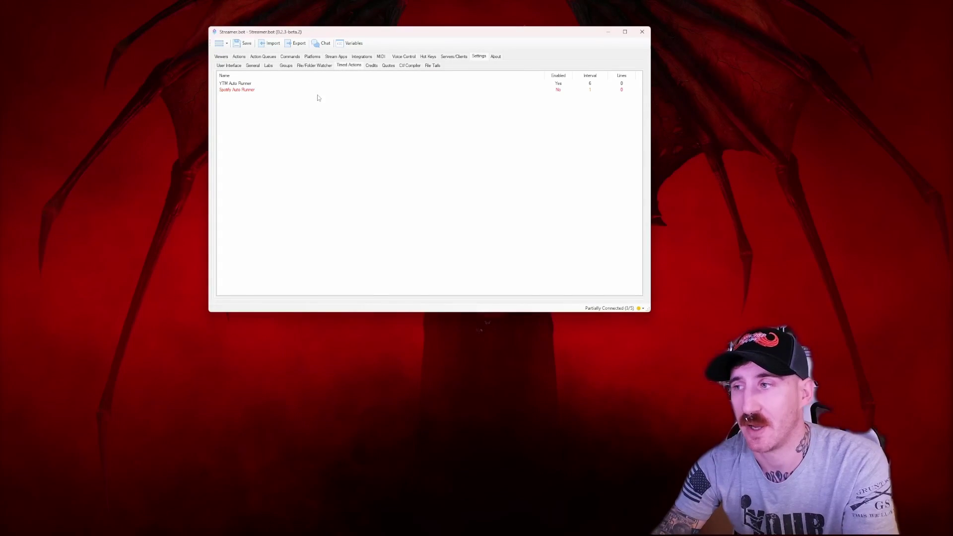
right_click(225, 106)
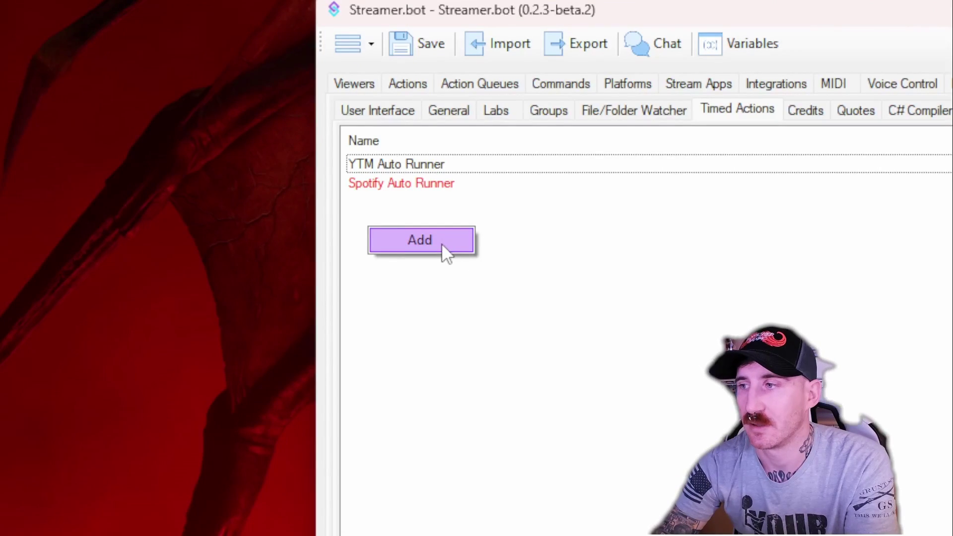
click(444, 251)
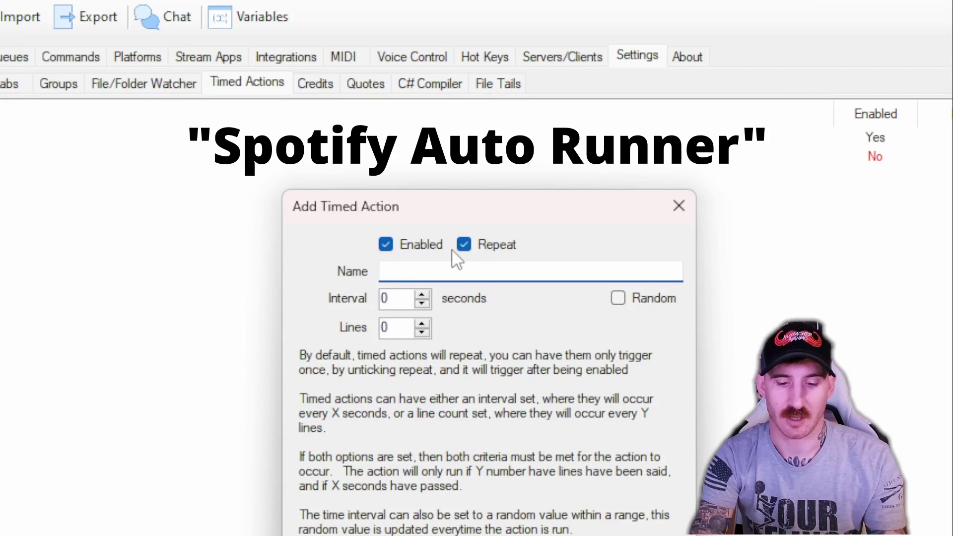
text(Spotify Auto Runner)
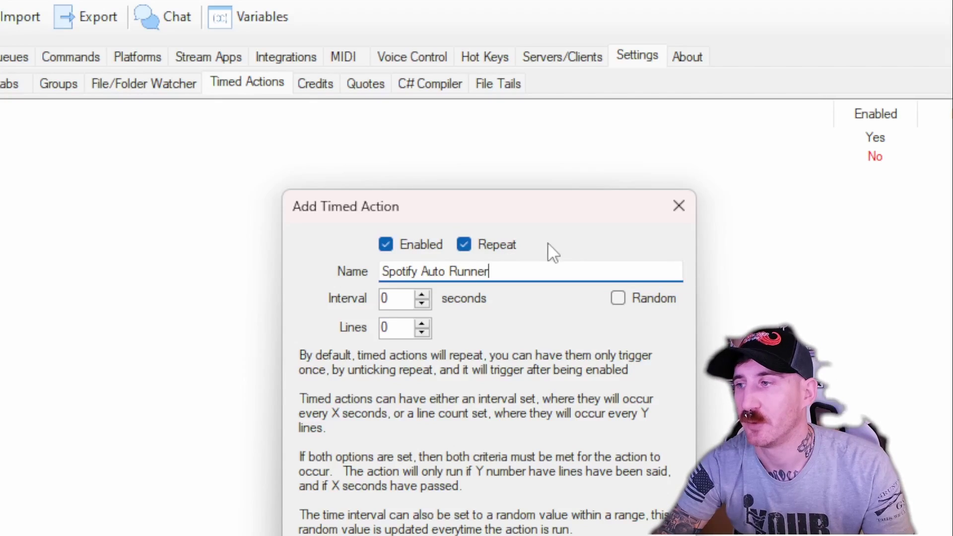
click(425, 294)
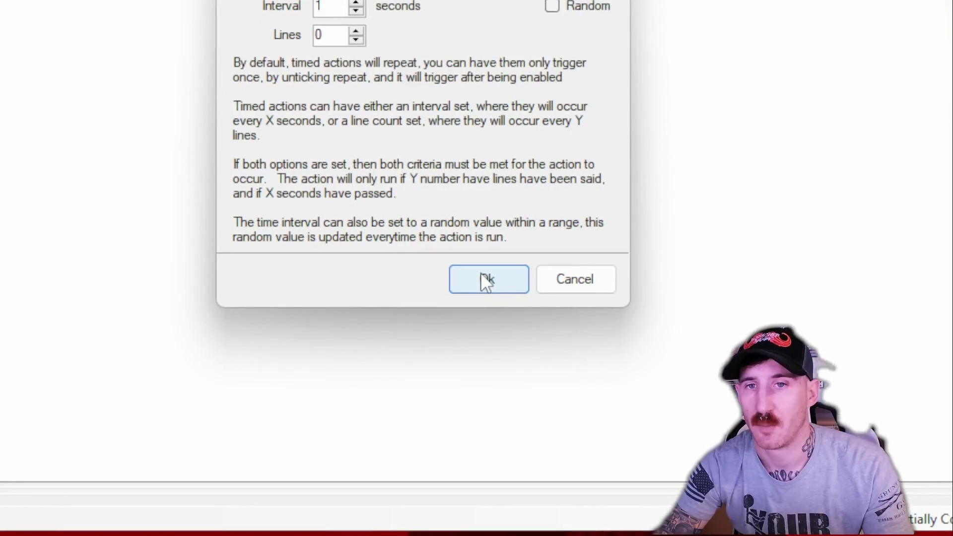
click(481, 273)
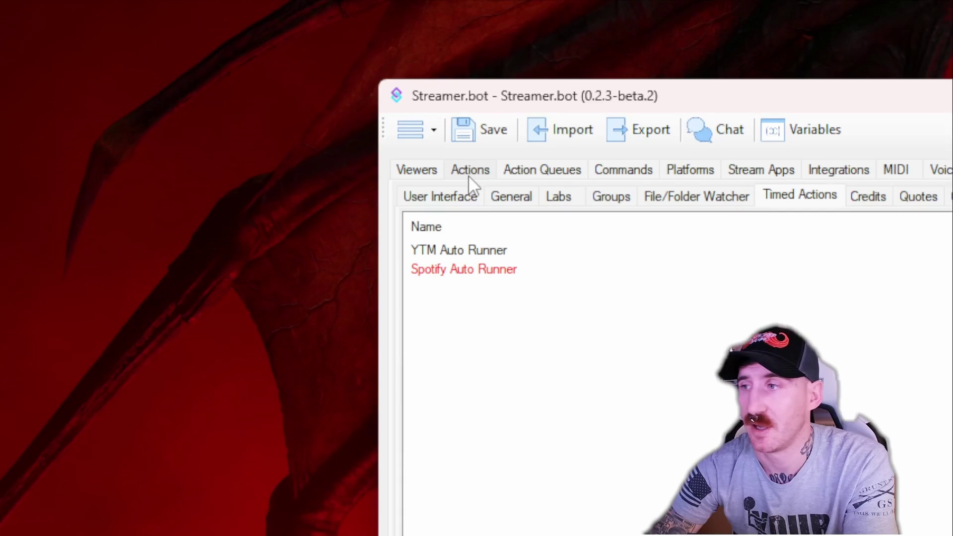
- Give the Spotify Auto Runner action a Core > Timed Actions trigger using the Spotify Auto Runner timer
click(239, 58)
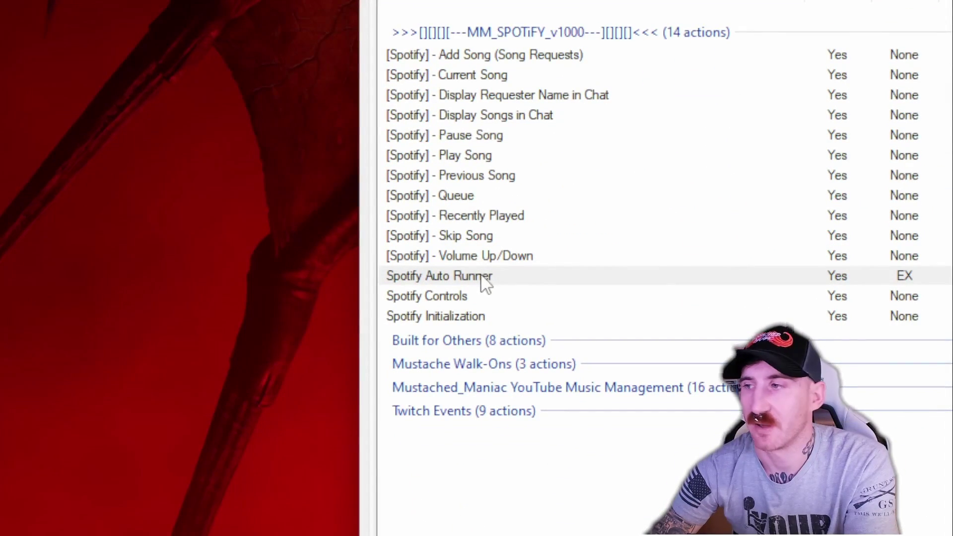
click(485, 283)
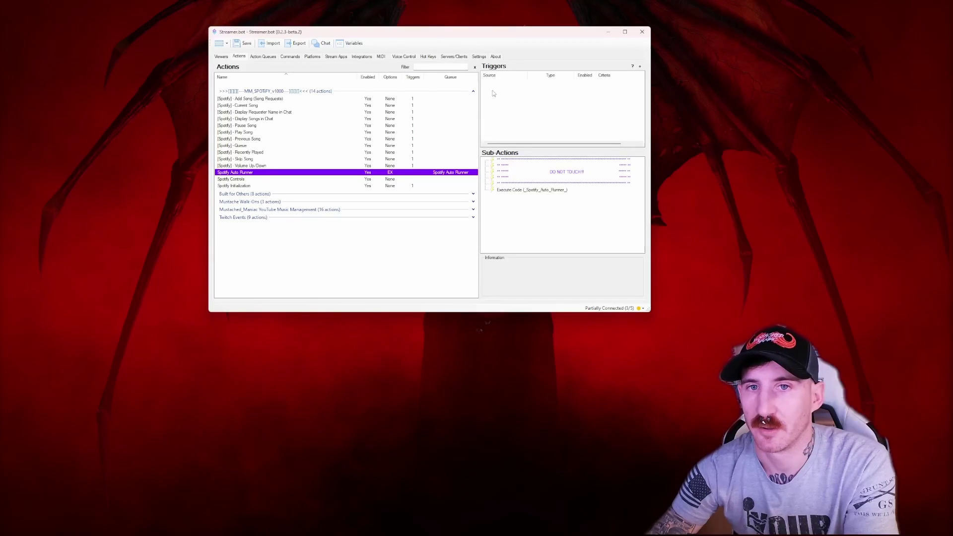
right_click(492, 88)
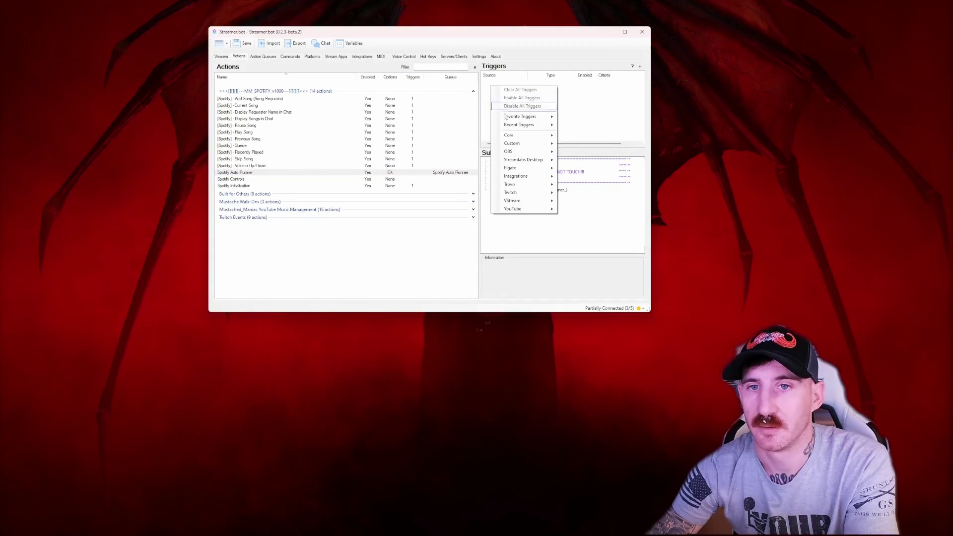
mouse_move(520, 139)
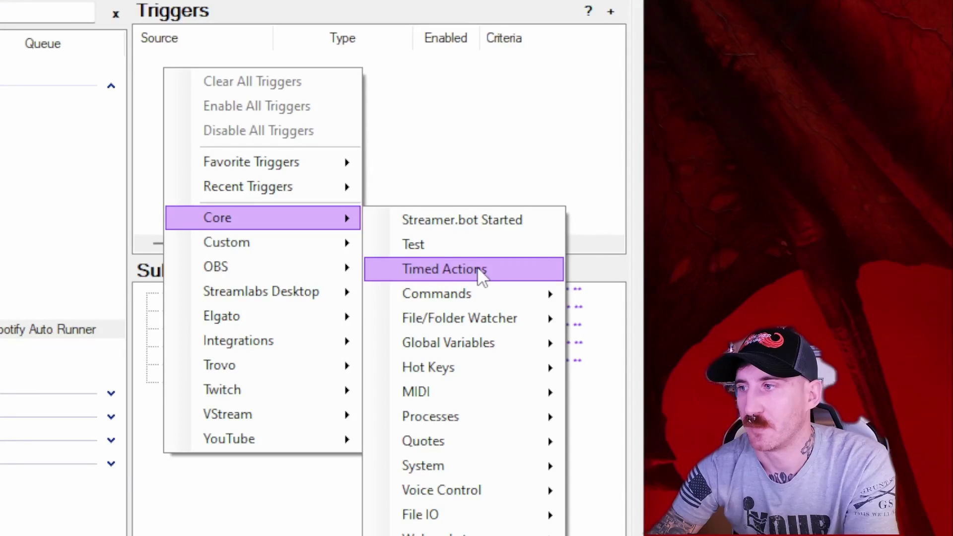
click(478, 269)
click(471, 301)
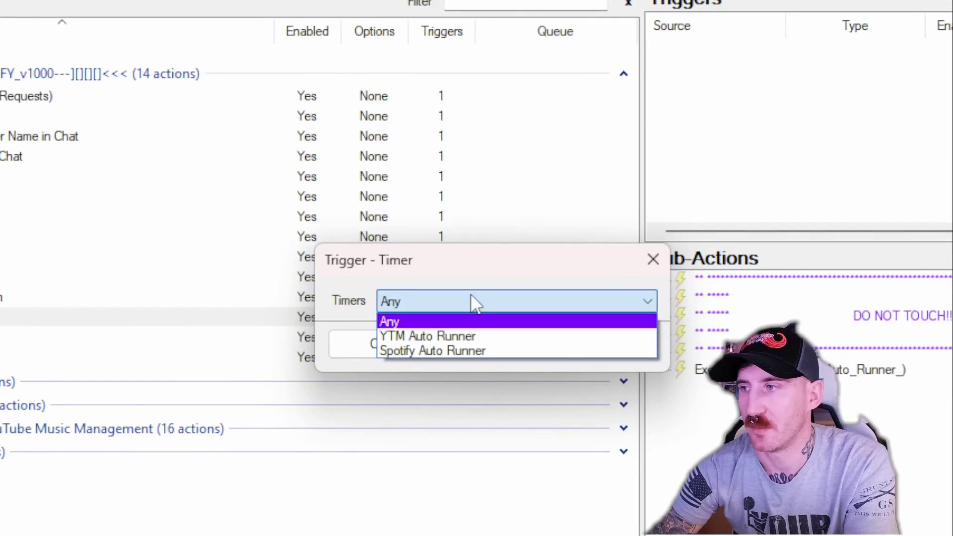
click(454, 350)
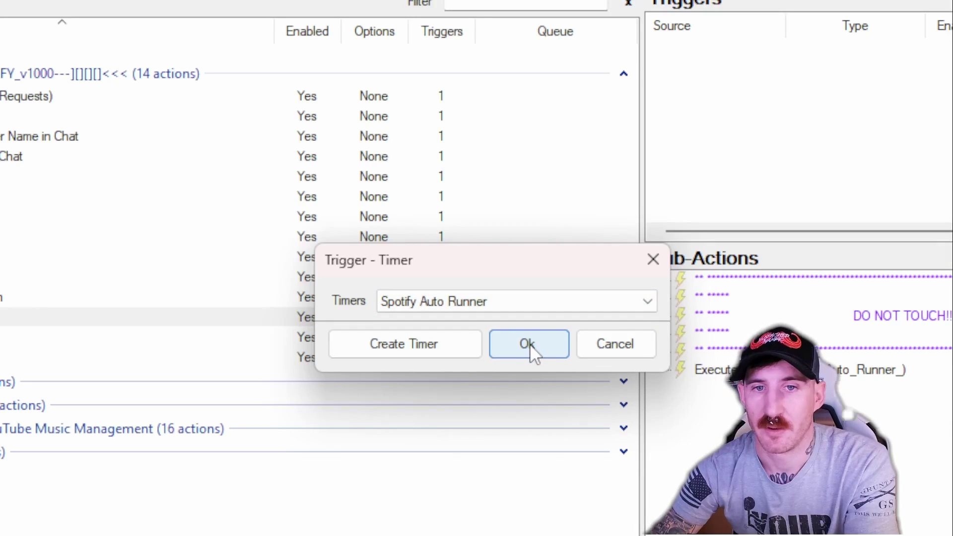
click(530, 346)
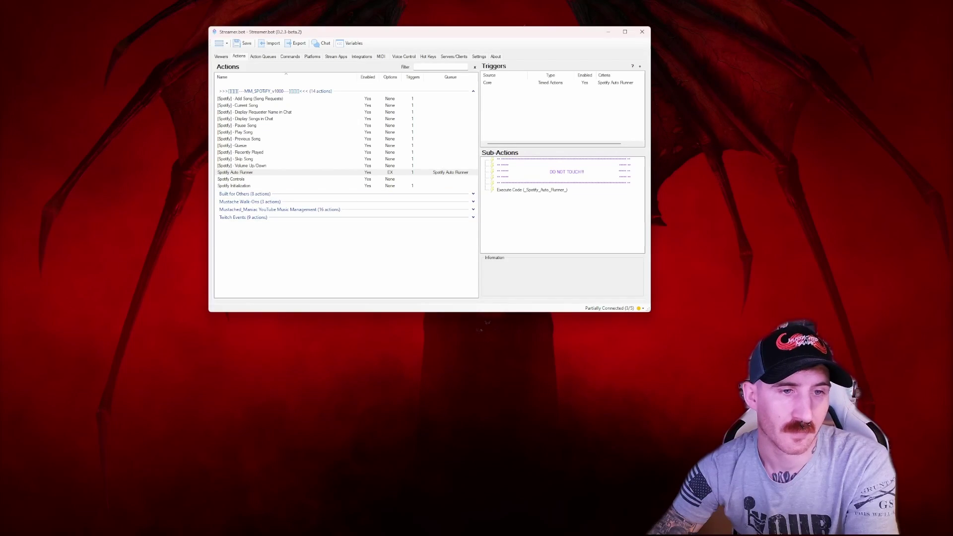
- Set the Spotify Initialization spotifyClientId argument to the copied Client ID
click(248, 185)
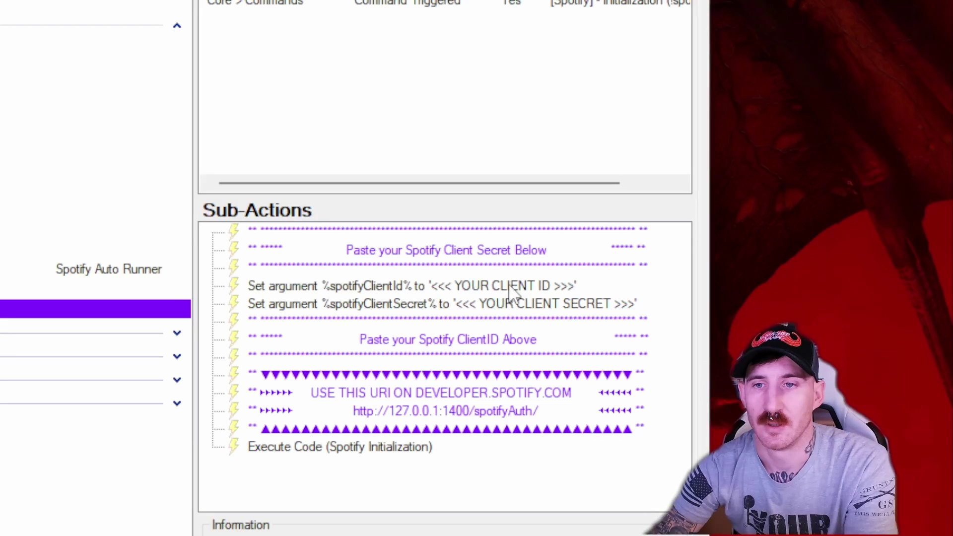
double_click(510, 289)
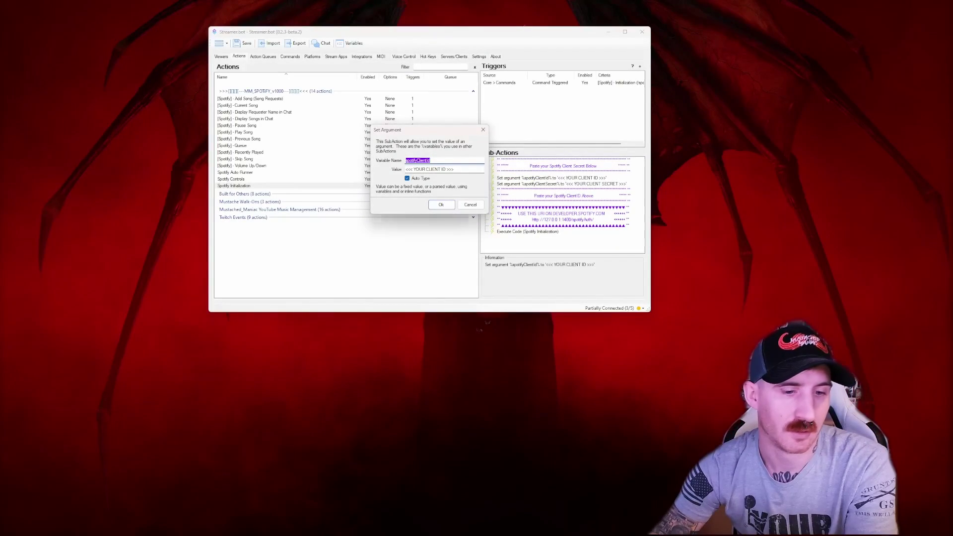
mouse_move(554, 525)
mouse_move(502, 530)
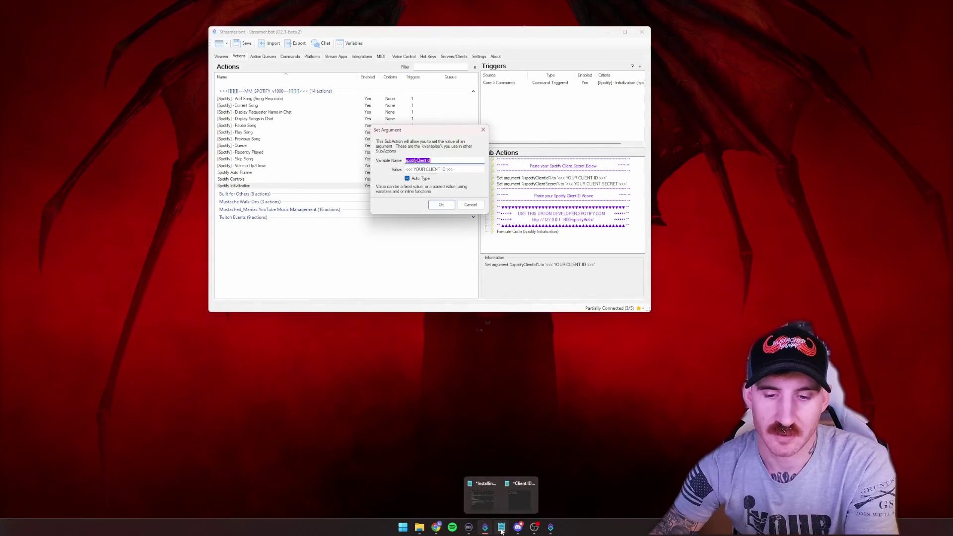
click(512, 504)
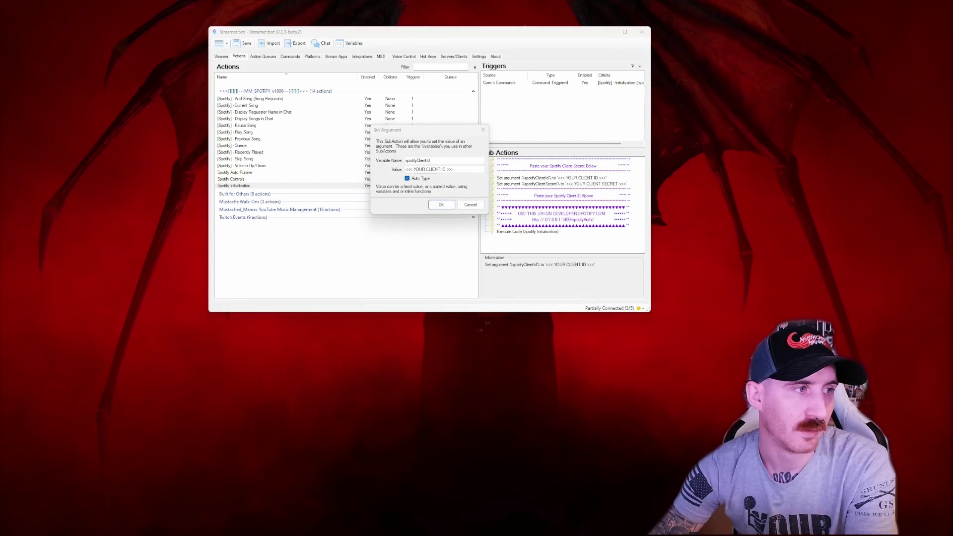
double_click(434, 169)
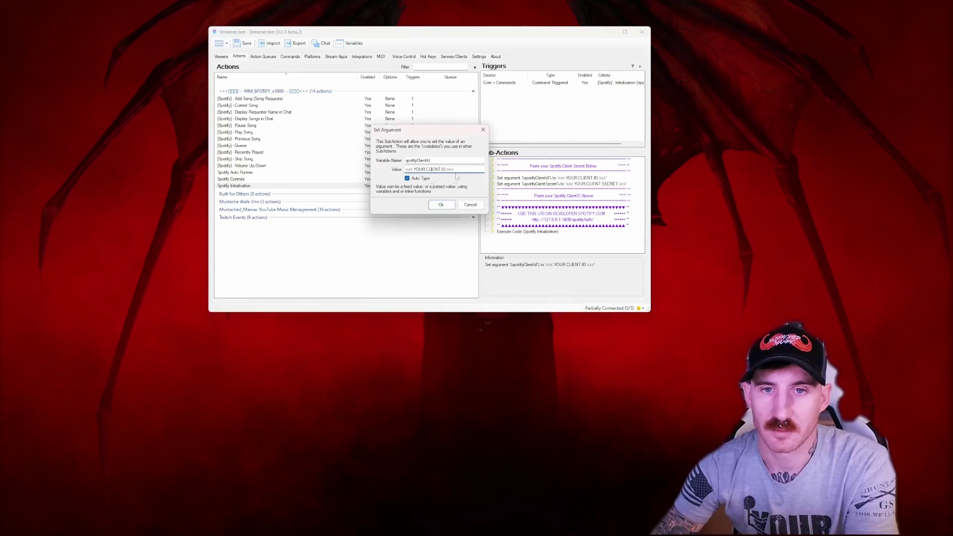
drag(468, 167, 408, 169)
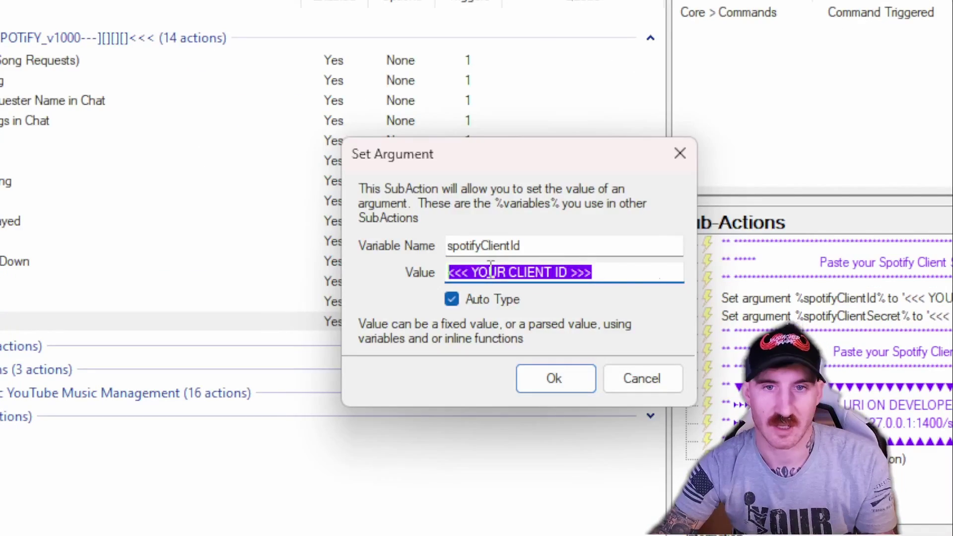
text(419c03b309d6480c898327b6caf2d38e)
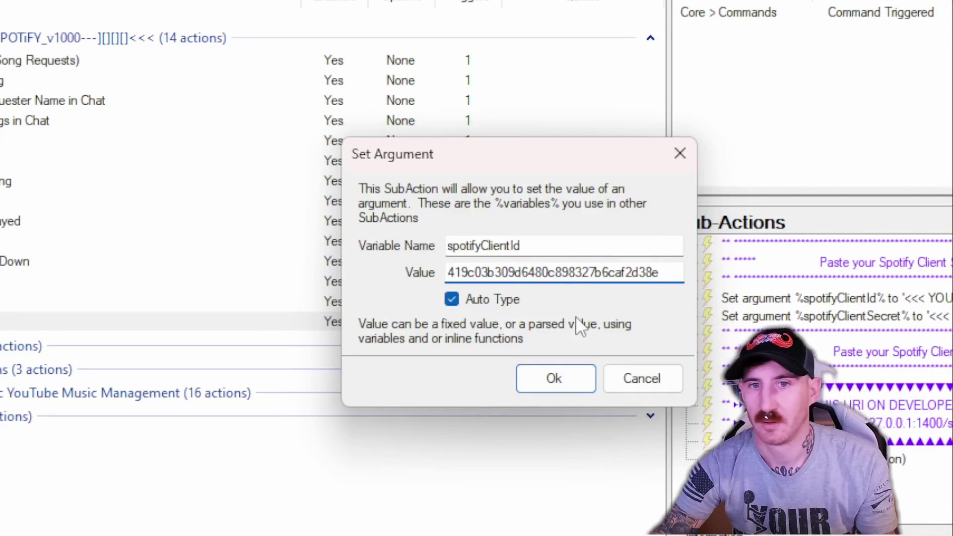
click(558, 377)
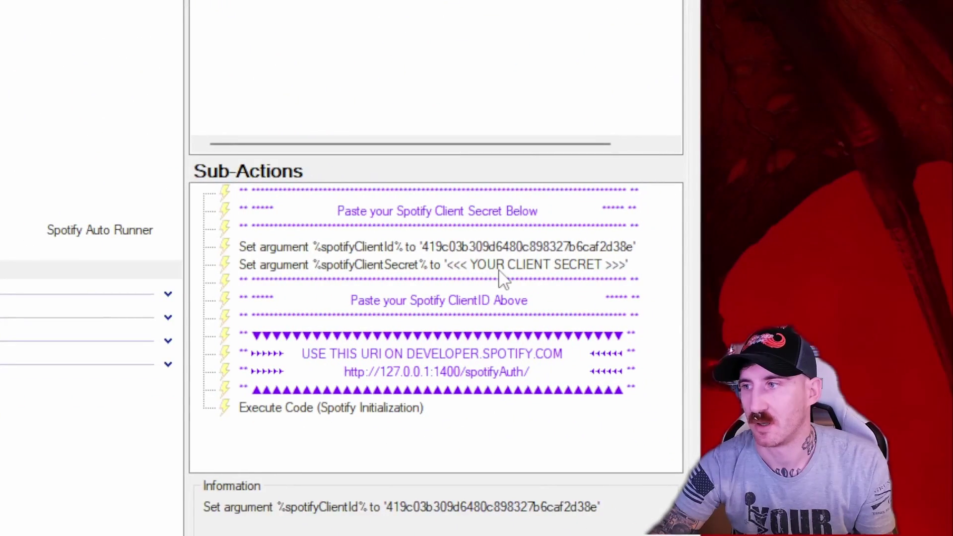
- Paste the client secret as the spotifyClientSecret argument value
double_click(499, 268)
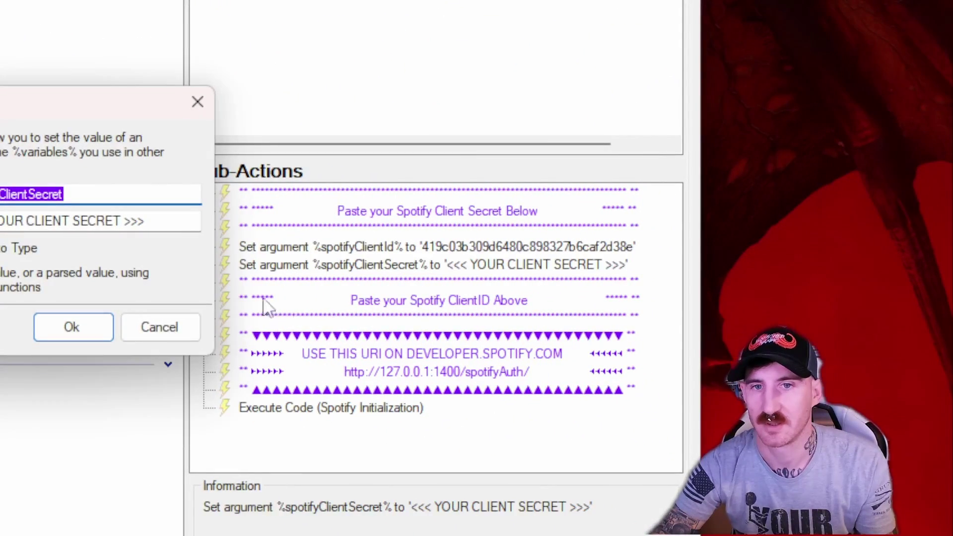
key(ctrl+v)
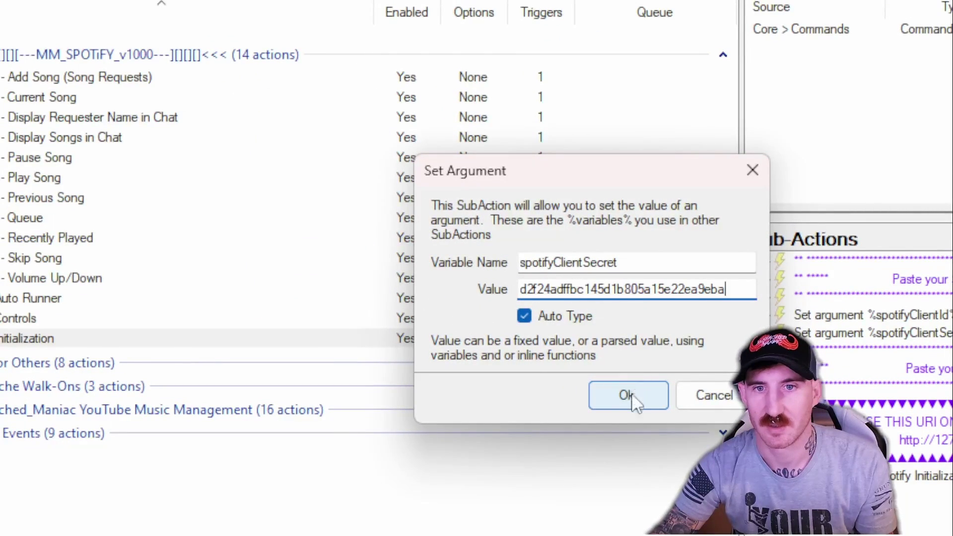
click(631, 395)
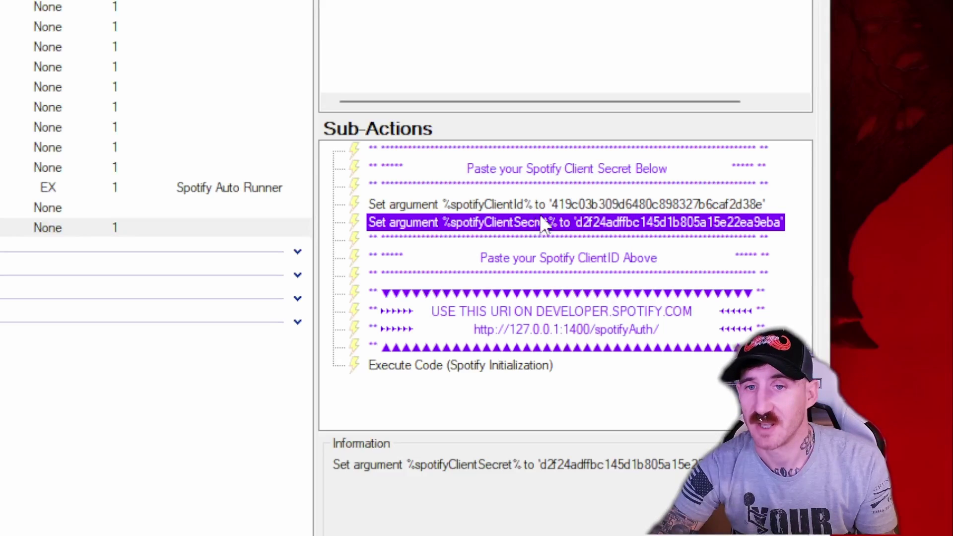
- Save the configuration and briefly check that Spotify is running
click(511, 259)
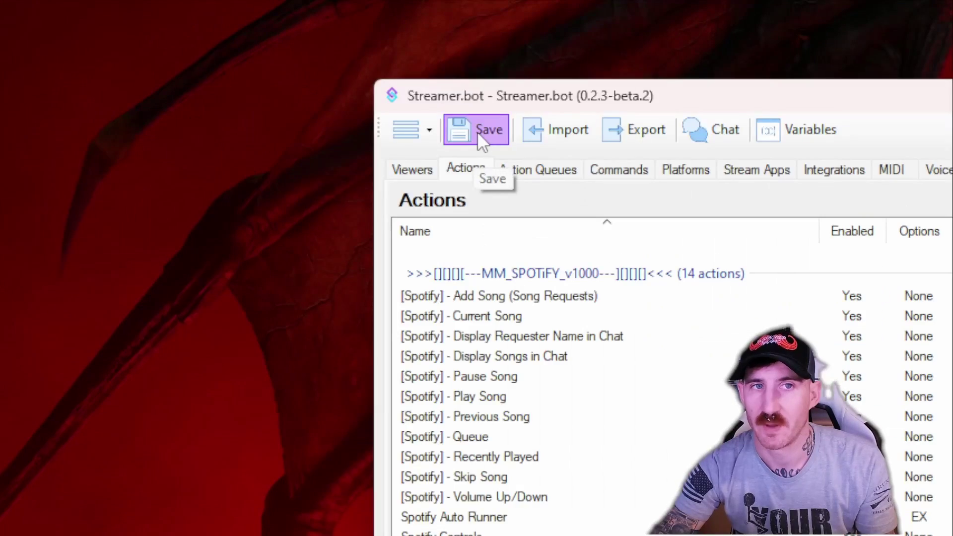
click(242, 44)
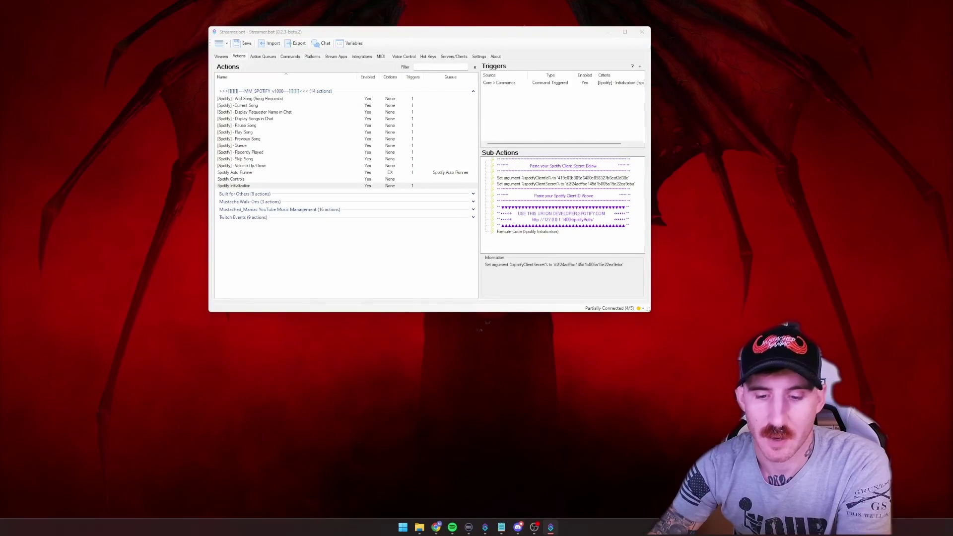
click(452, 529)
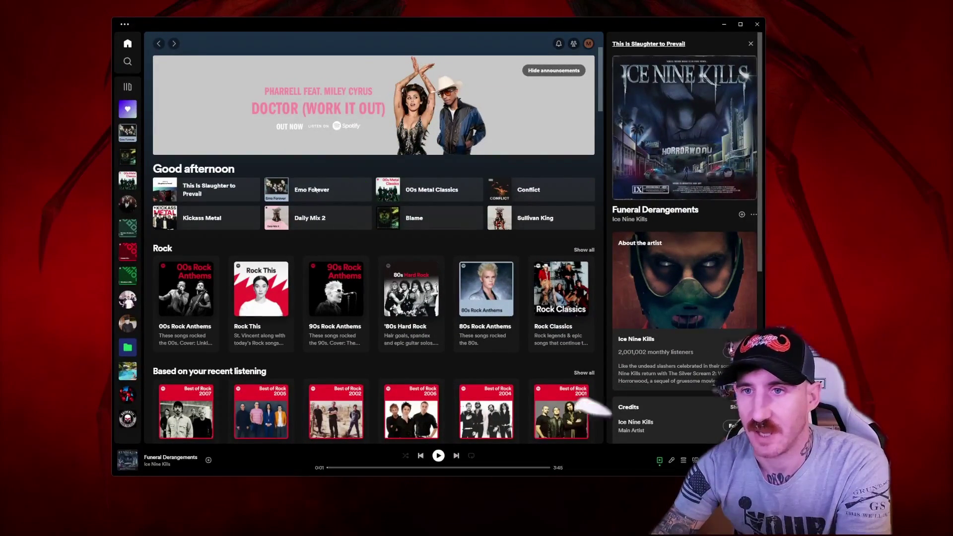
click(723, 26)
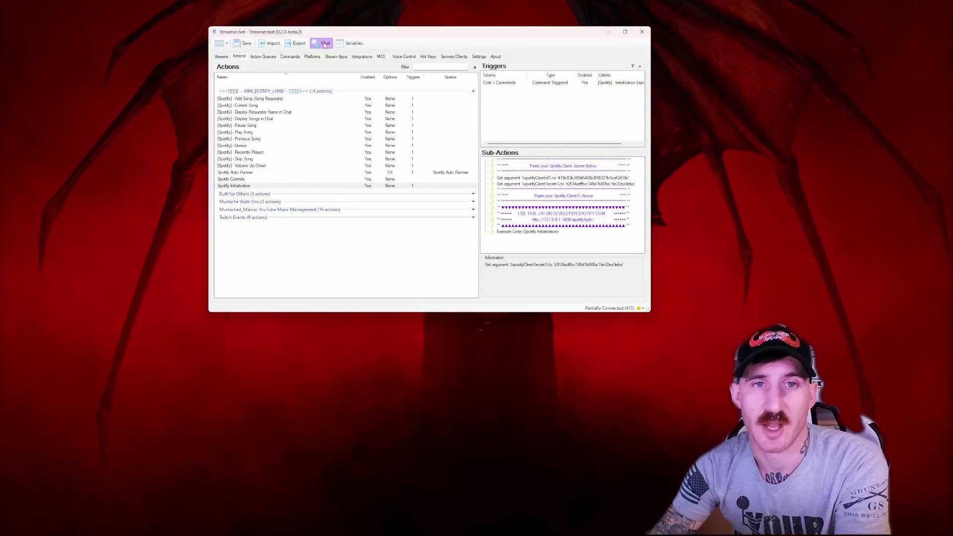
- Send the !spotifyinit command from Streamer.bot's Chat window
click(324, 44)
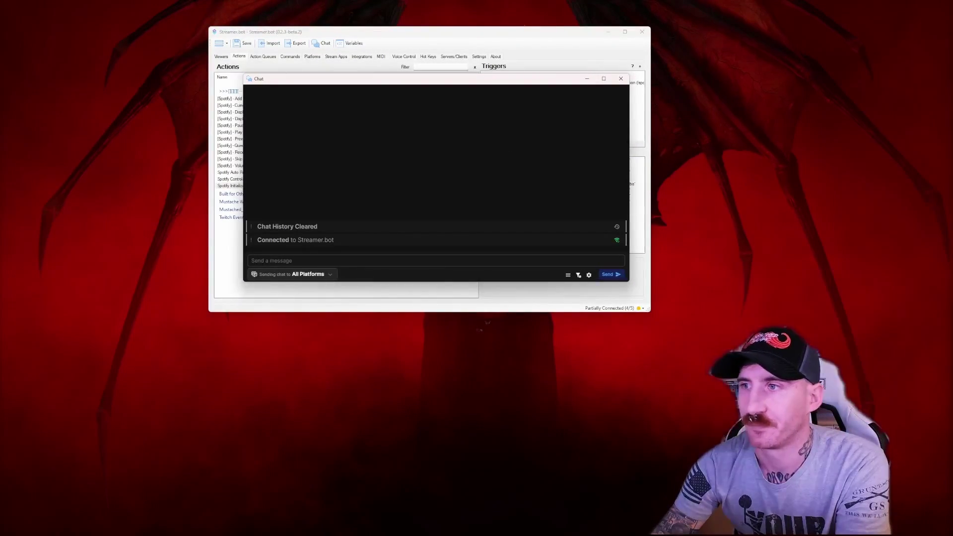
click(305, 261)
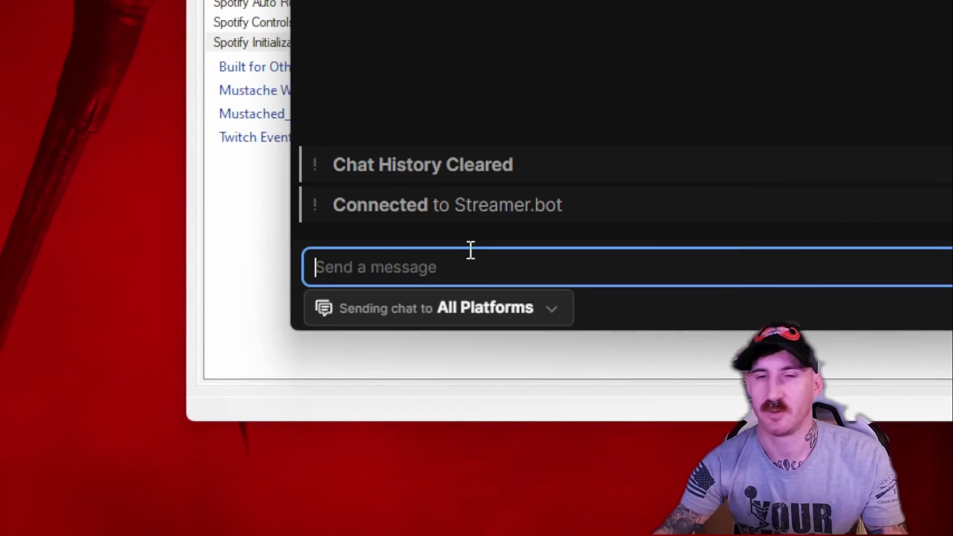
text(!)
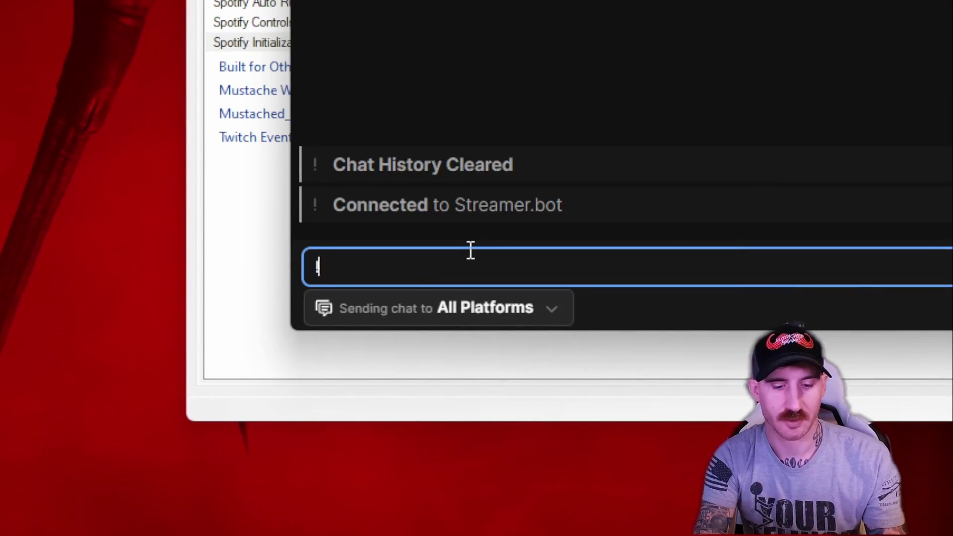
text(spotifyinit)
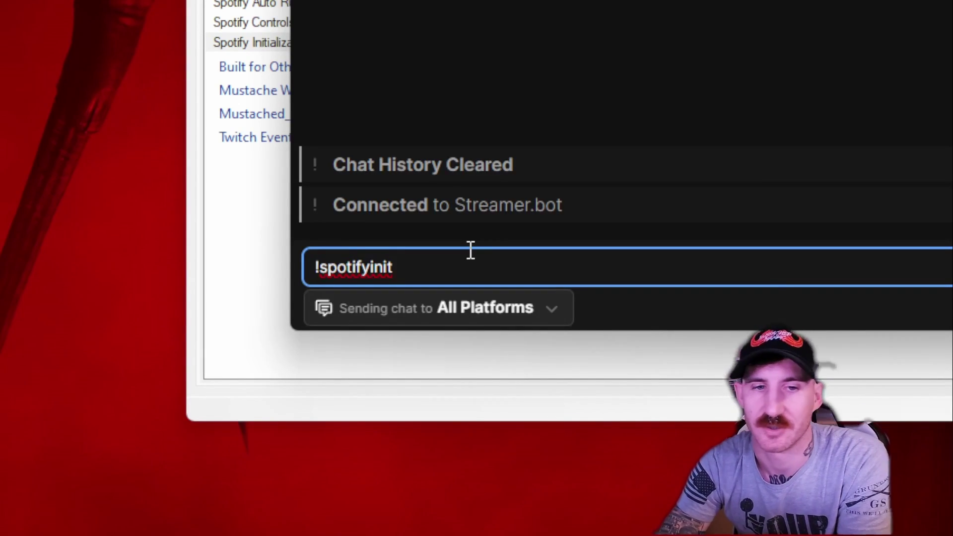
key(Return)
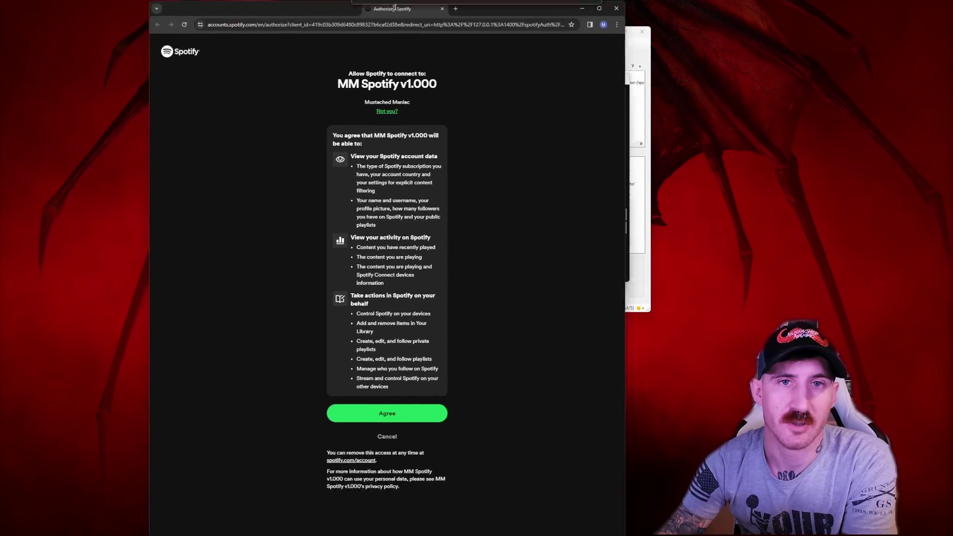
- Agree on the Spotify authorization page to give MM Spotify v1.000 account access
drag(394, 7, 348, 15)
drag(358, 87, 445, 90)
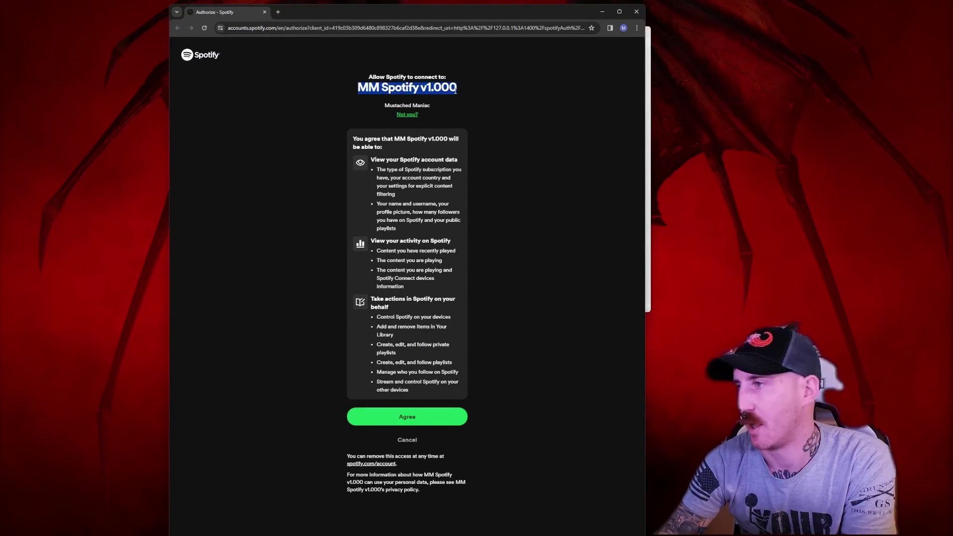
click(418, 422)
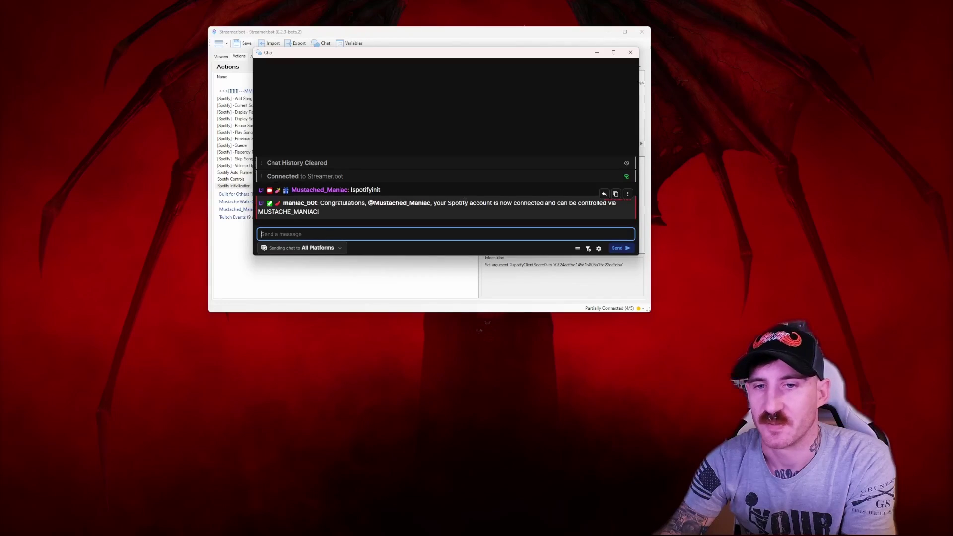
- Send !play in chat and confirm Spotify starts playing
drag(324, 212, 255, 213)
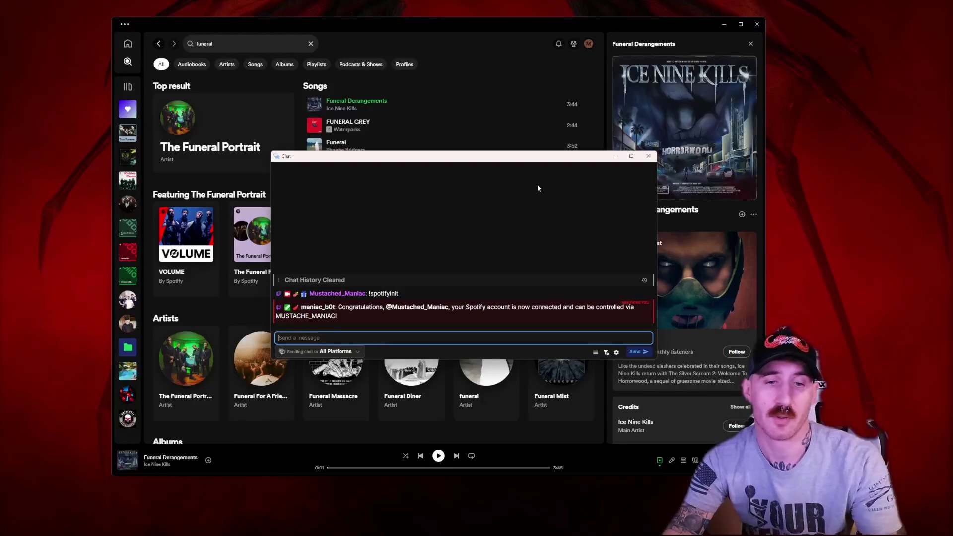
text(!play)
key(Return)
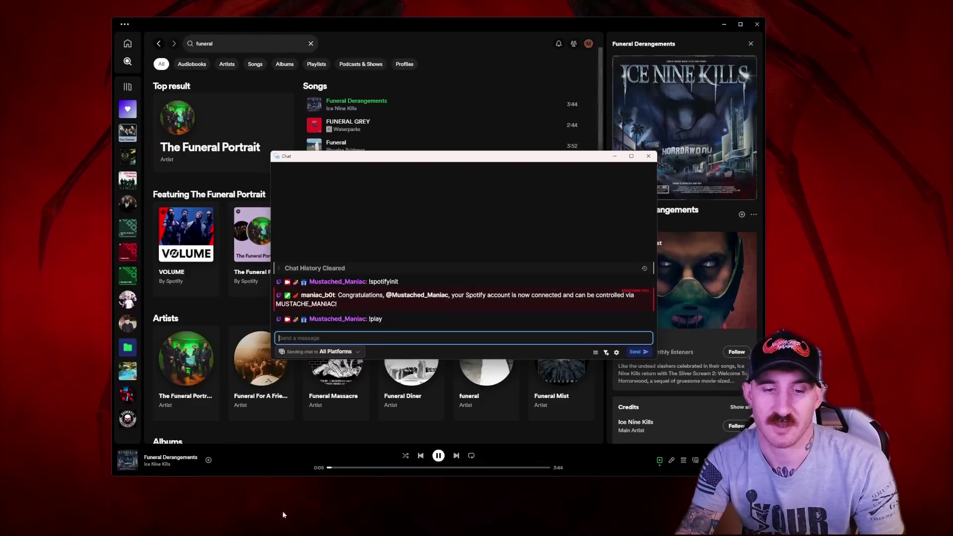
click(319, 464)
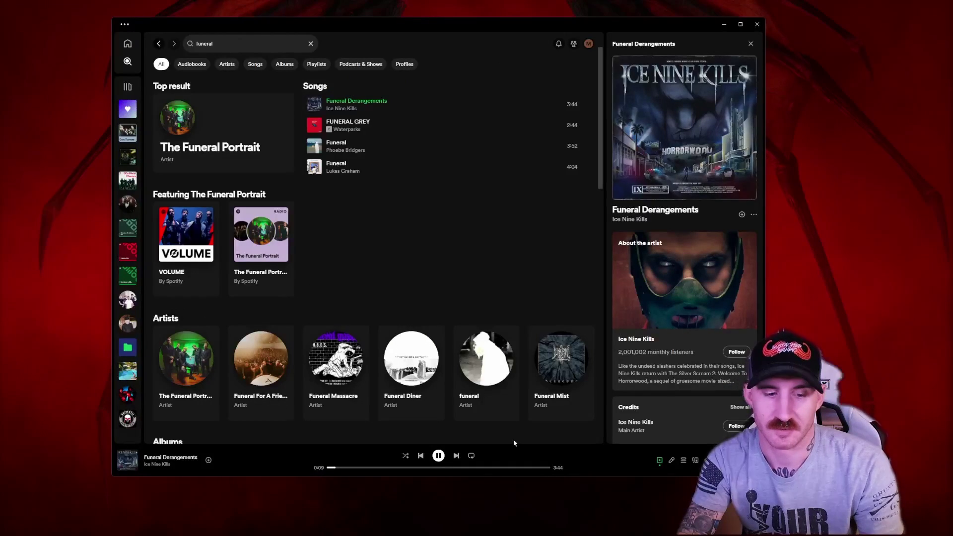
key(alt+Tab)
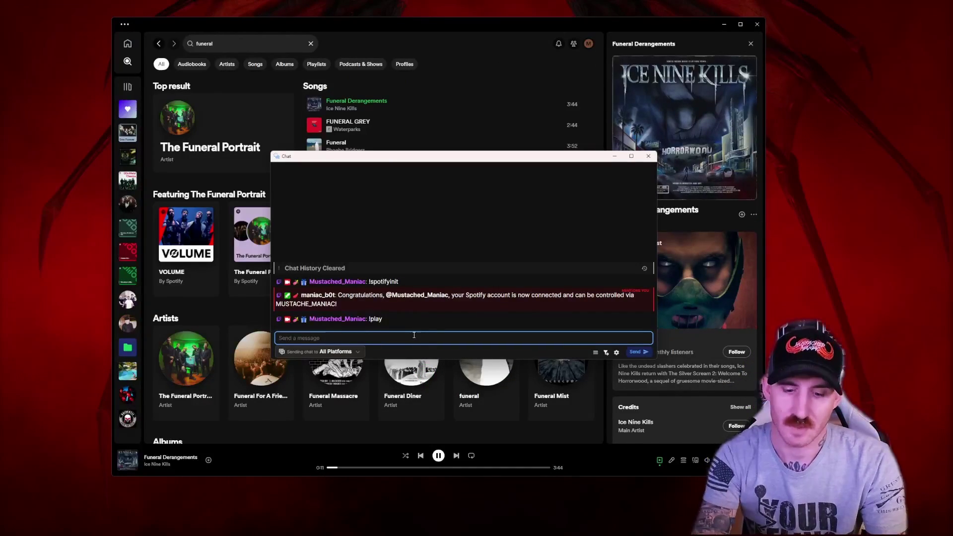
- Pause Spotify with !pause, then skip to Manic by Wage War with !skip
text(!pause)
key(Return)
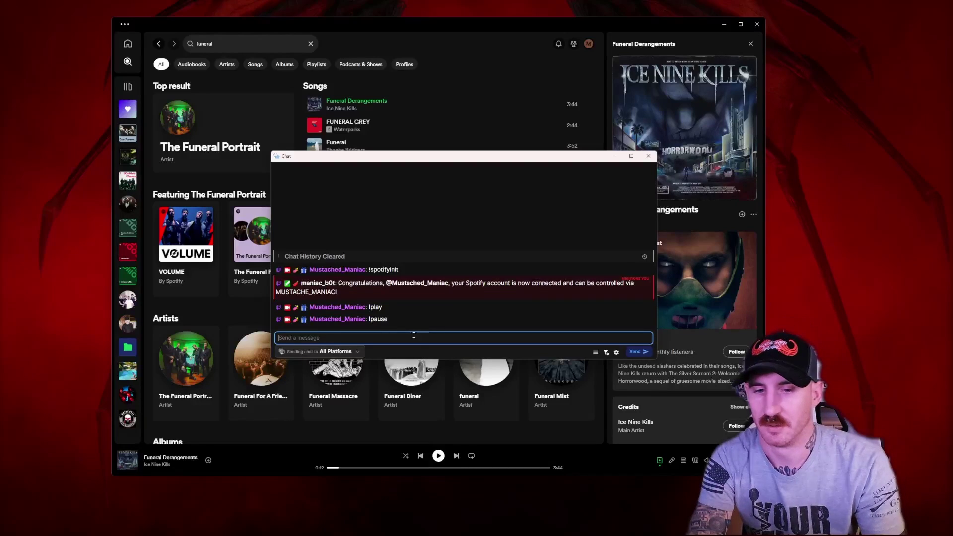
text(!skip)
key(Return)
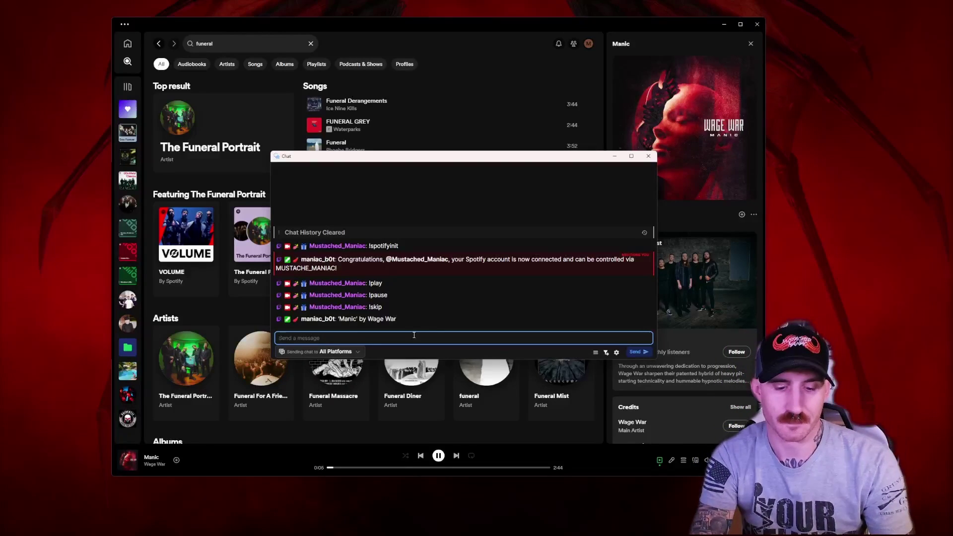
- Show the queue with !queue, then list the next three songs with !queue 3
text(!)
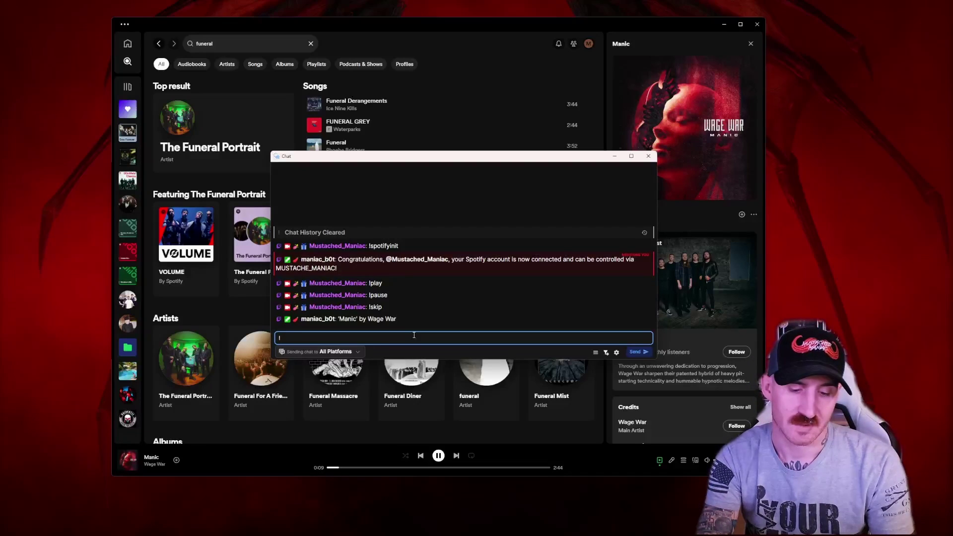
text(queue)
key(Return)
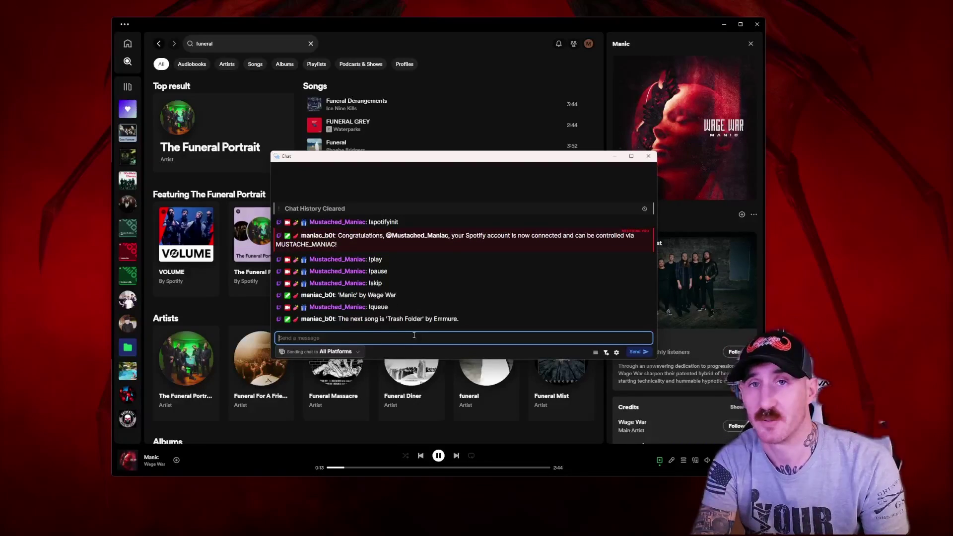
text(!q)
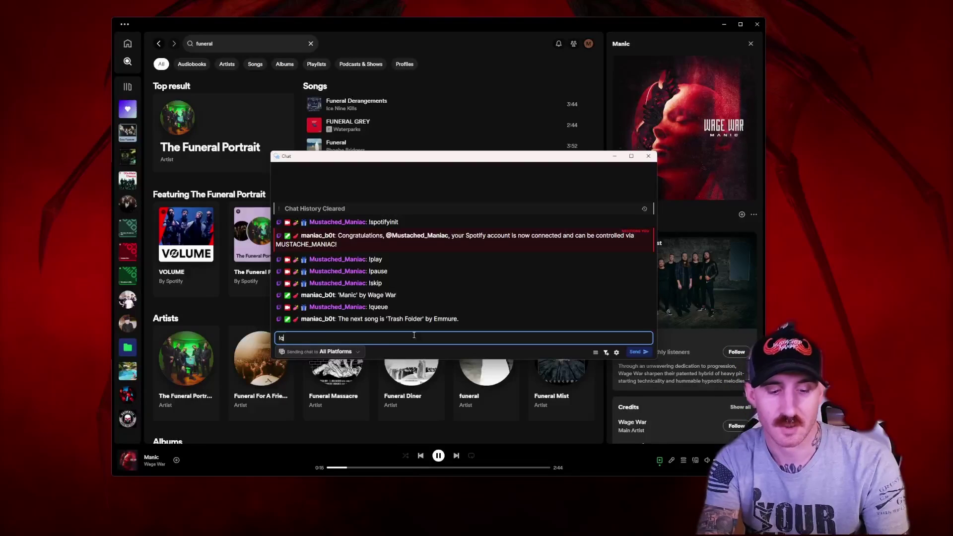
text(ueue 3)
key(Return)
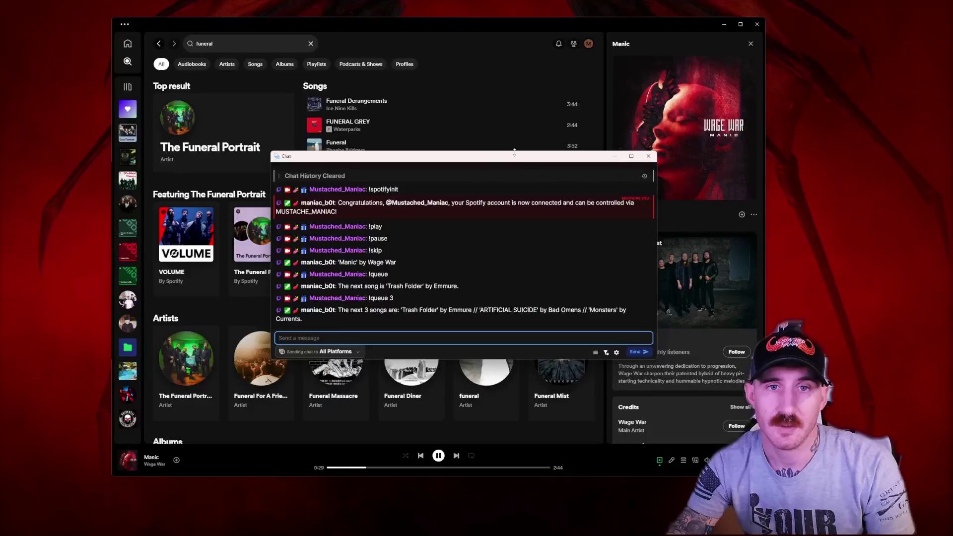
- Copy the song link for Swing, Swing from the Emo Forever playlist
click(128, 133)
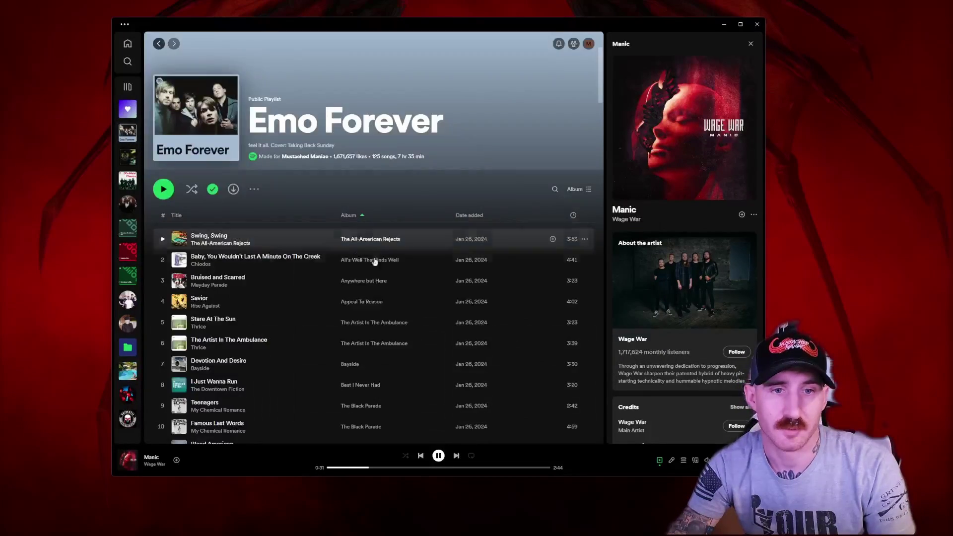
click(585, 239)
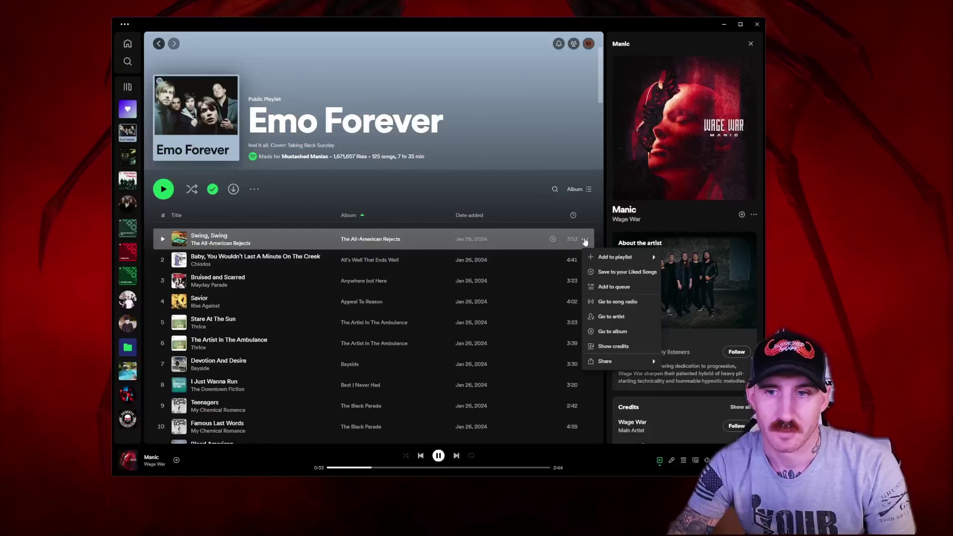
mouse_move(644, 360)
click(689, 362)
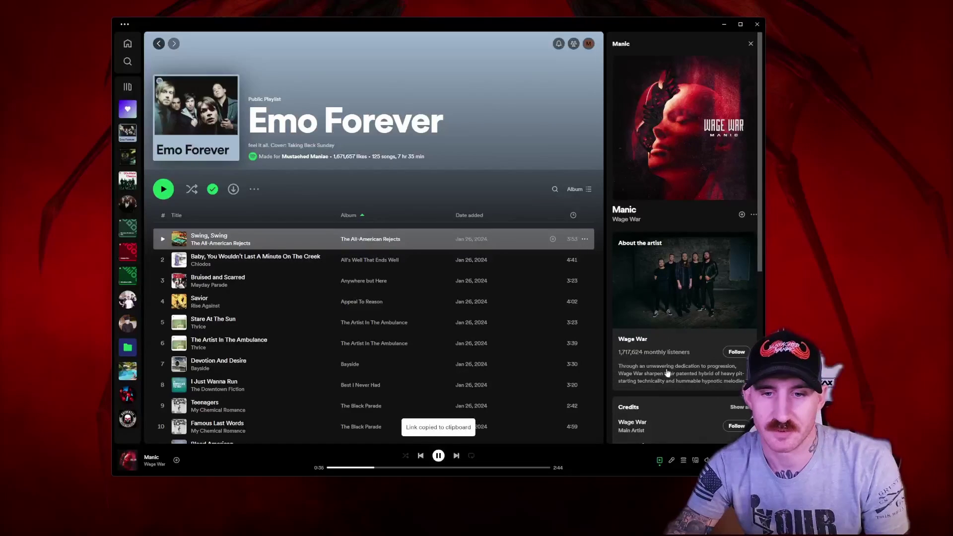
- Request Demolisher with !sr demolisher, then Swing, Swing by pasting its link after !sr
key(alt+Tab)
click(382, 339)
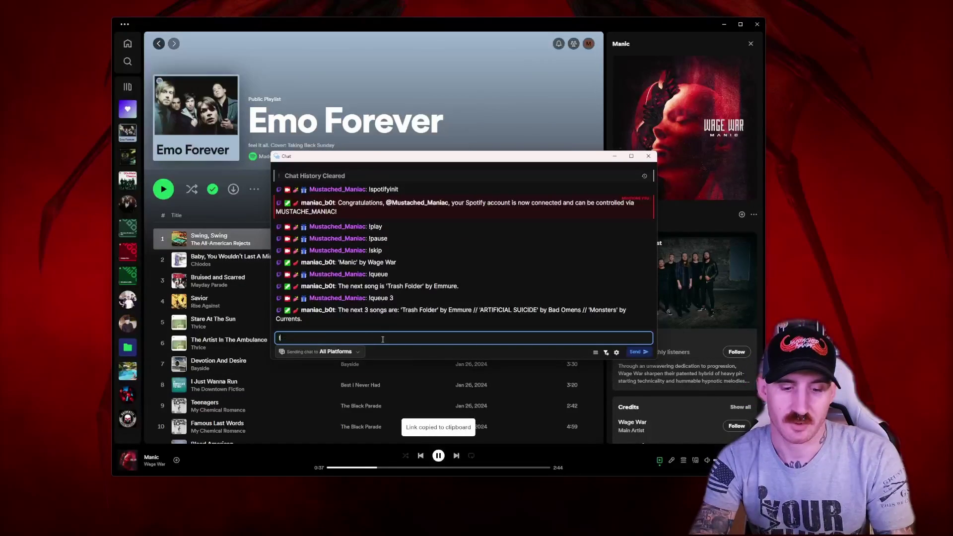
text(!sr demolisher)
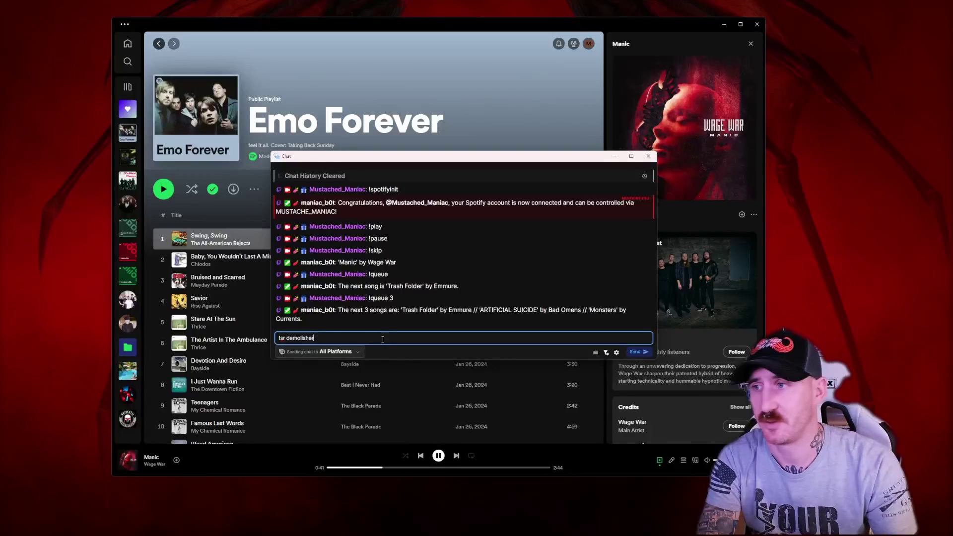
key(Return)
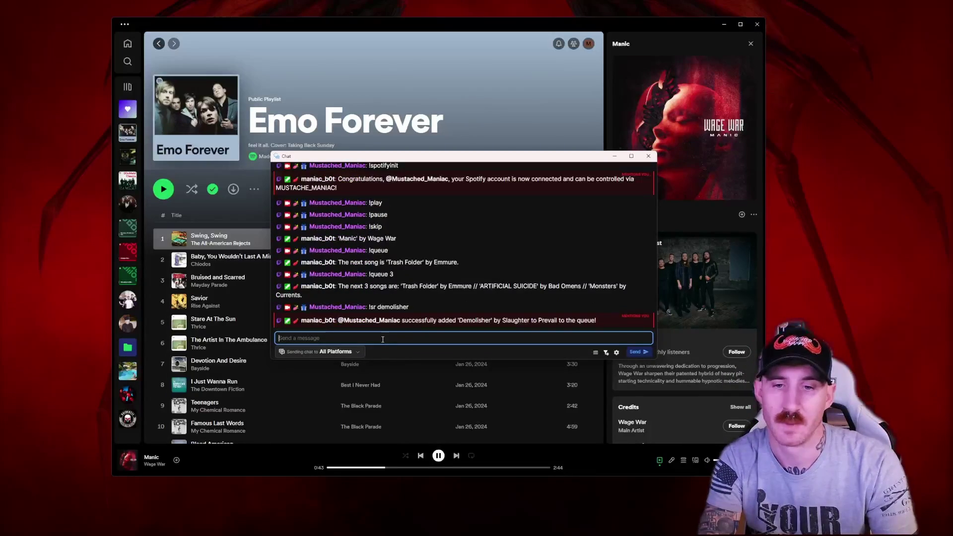
text(!sr)
key(ctrl+v)
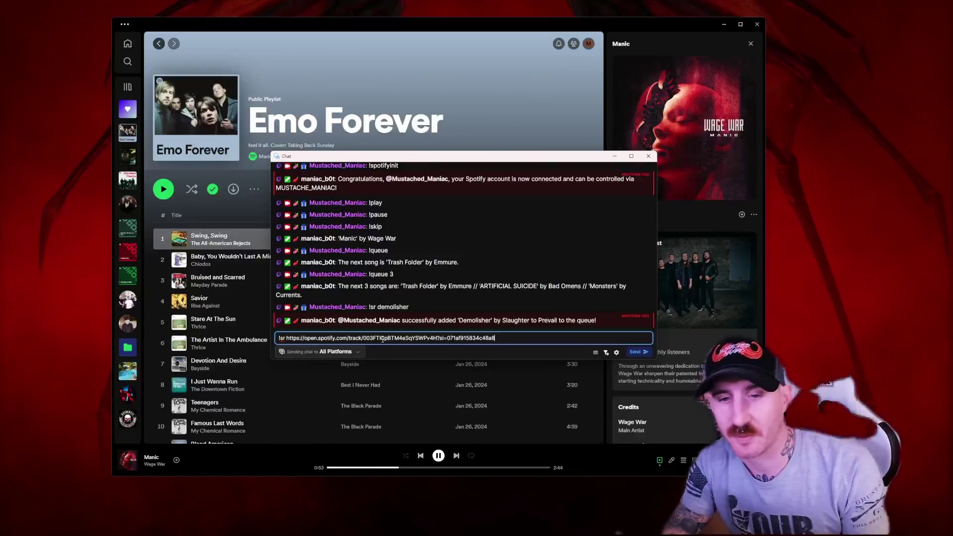
key(Return)
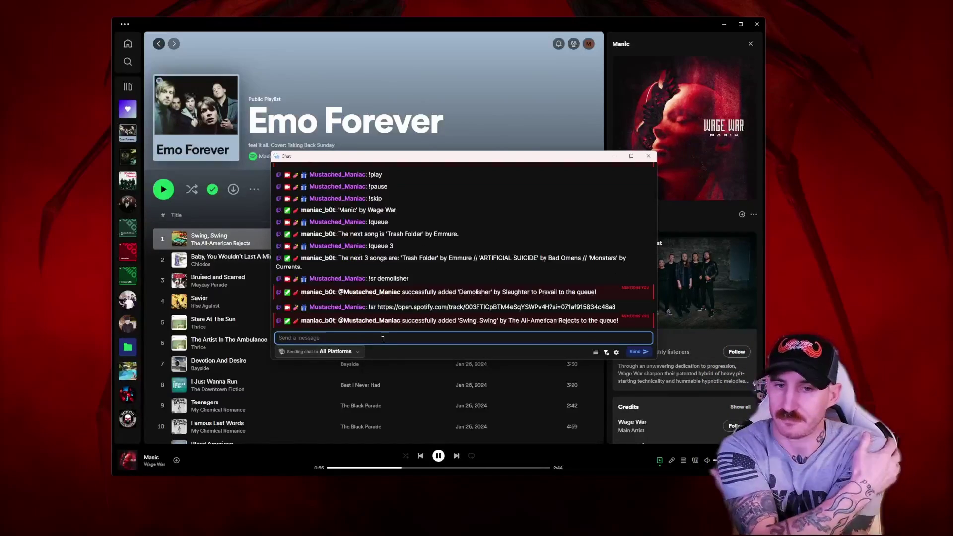
- Hide requester names with !requestername off and list the next 3 queued songs
text(!queue 3)
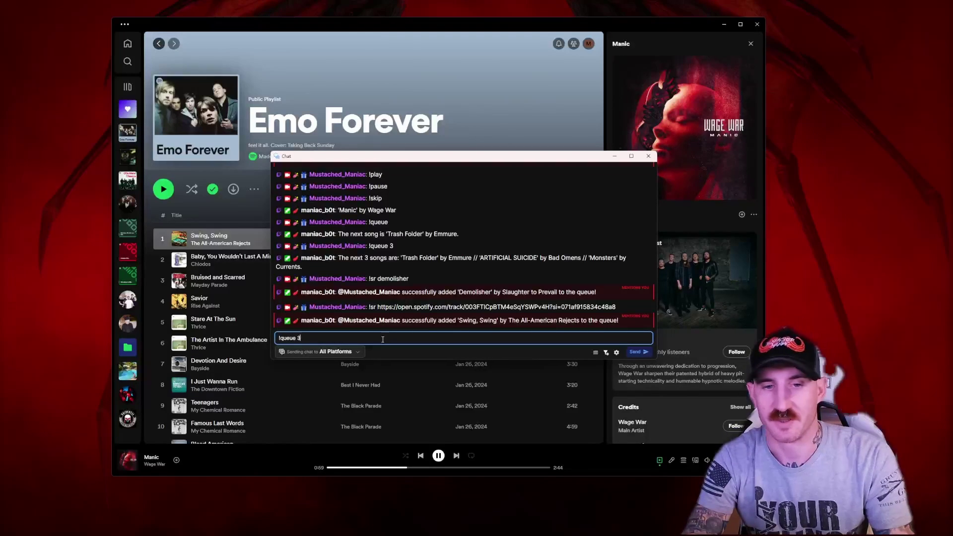
key(Return)
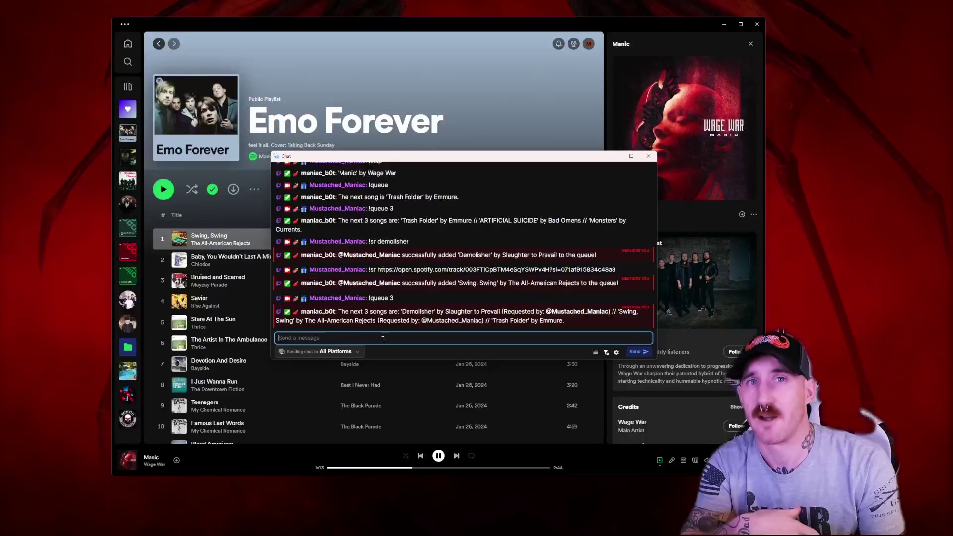
text(!requestername off)
key(Return)
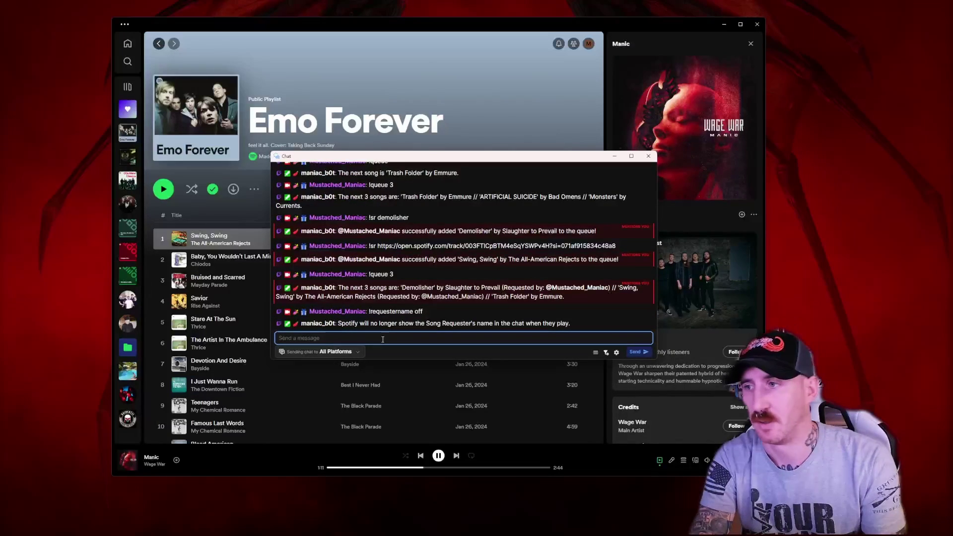
text(!queue 3)
key(Return)
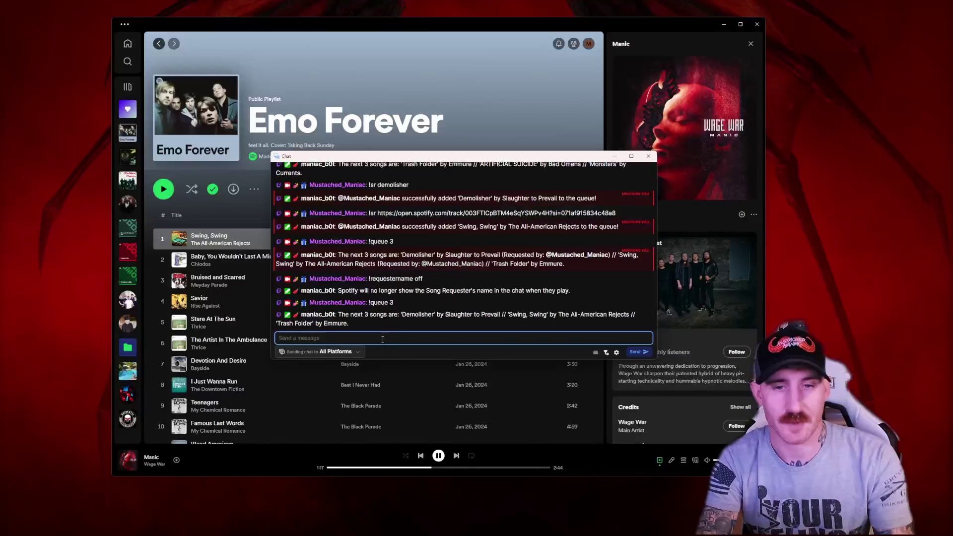
- Show requester names again with !requestername yes, then skip to Demolisher with !skip
text(!reque)
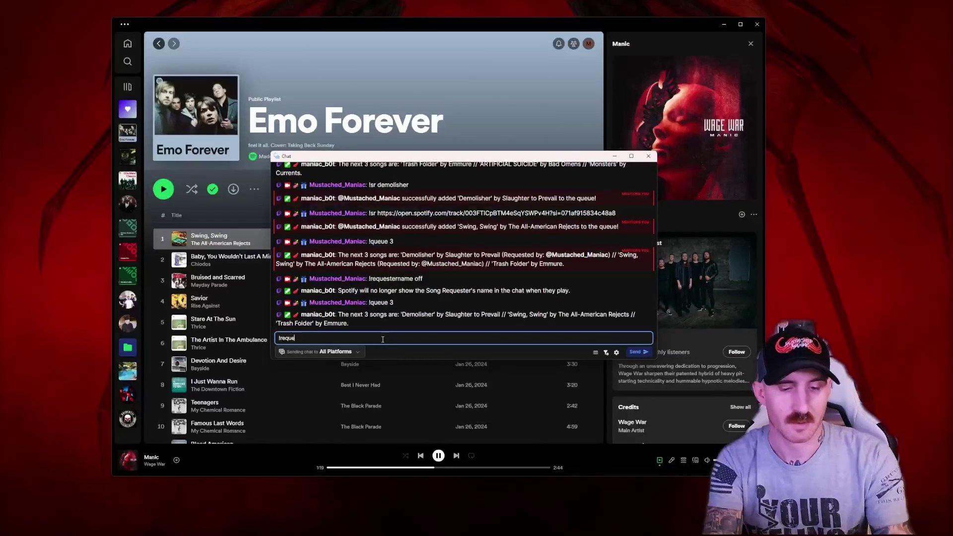
text(stername )
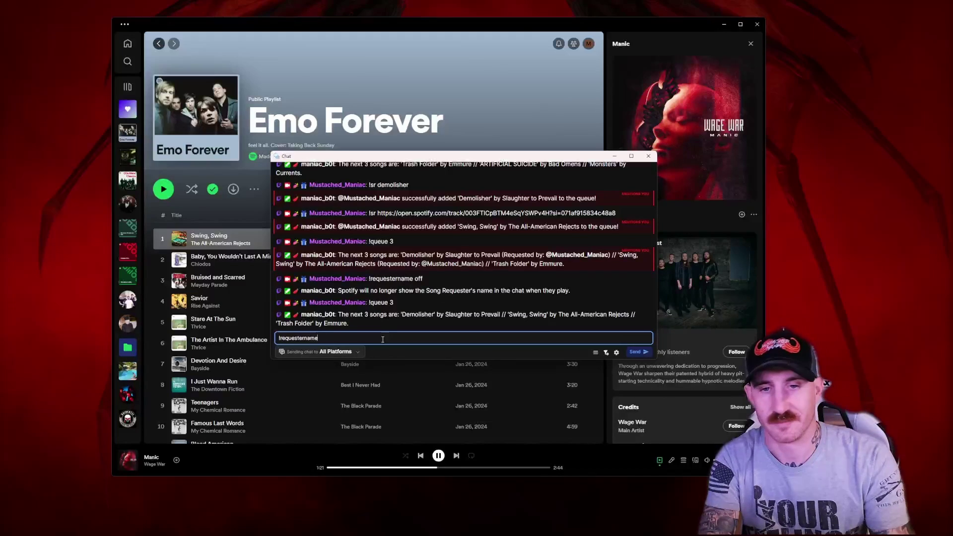
text(yes)
key(Return)
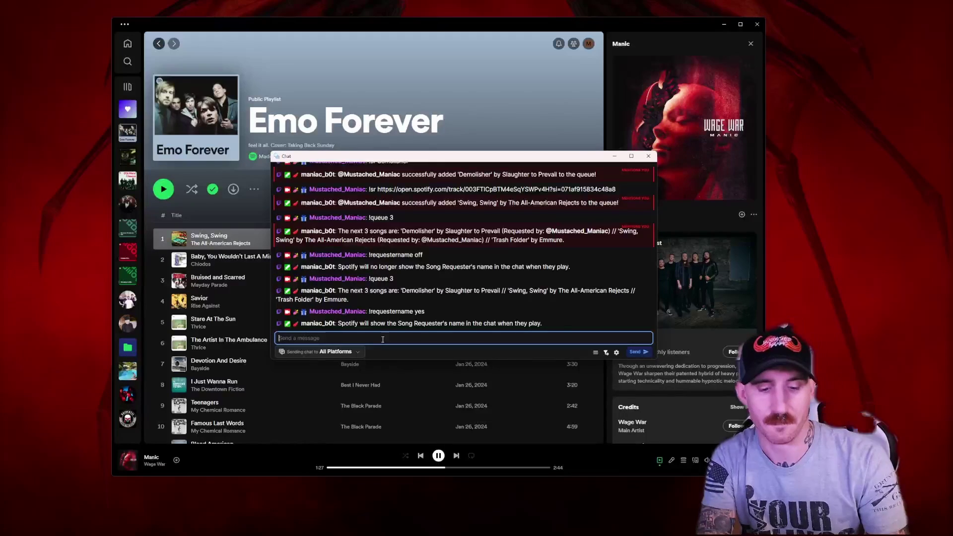
text(!skip)
key(Return)
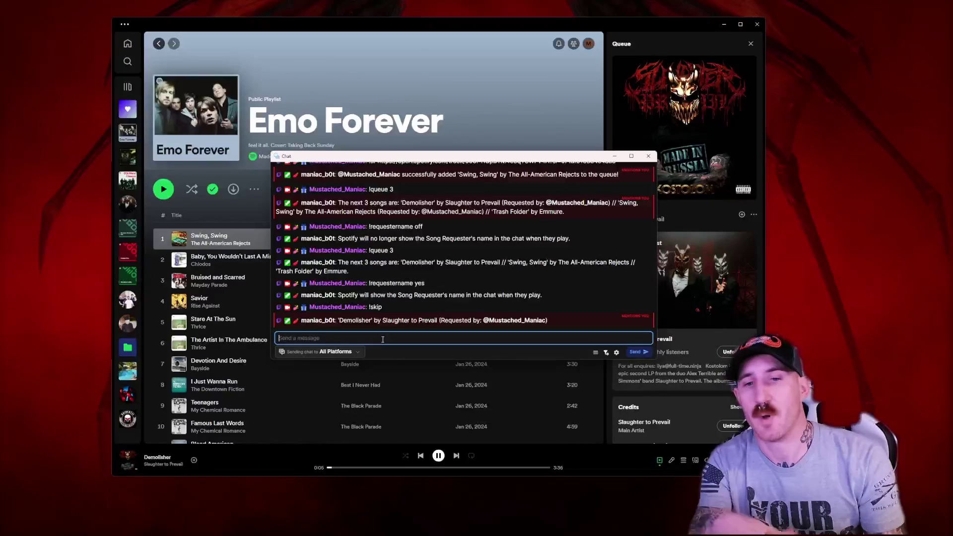
- Send !songname off and !skip to reach Swing, Swing, then !song to report it
text(!songname)
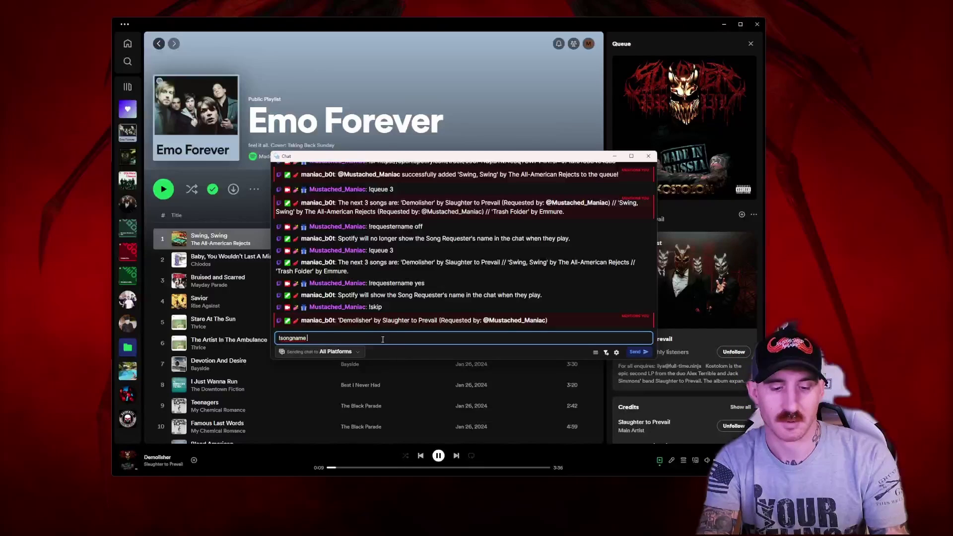
text( off)
key(Return)
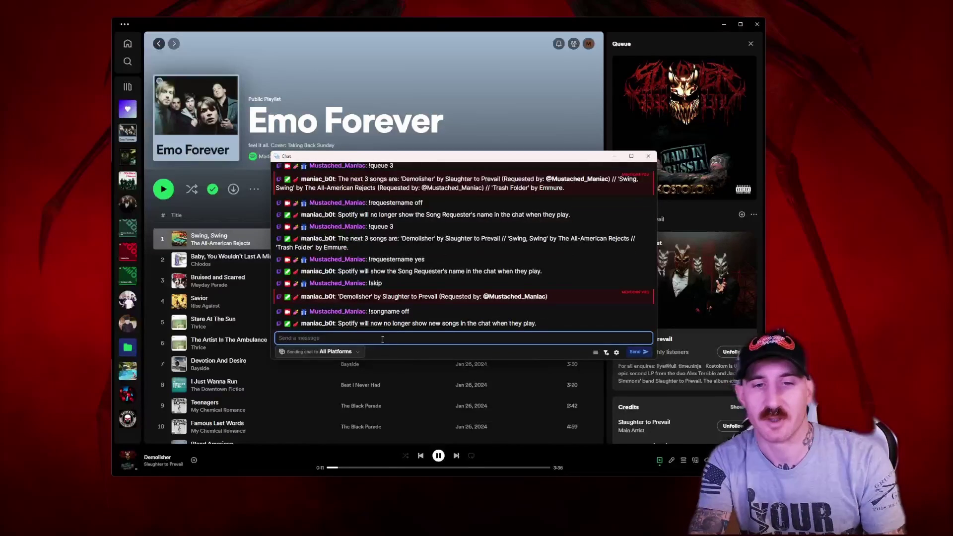
text(!)
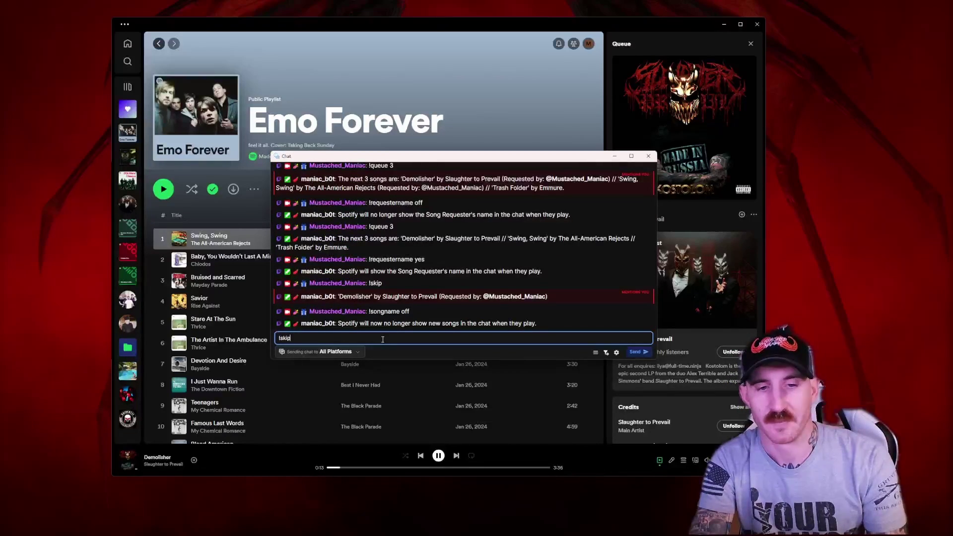
text(skip)
key(Return)
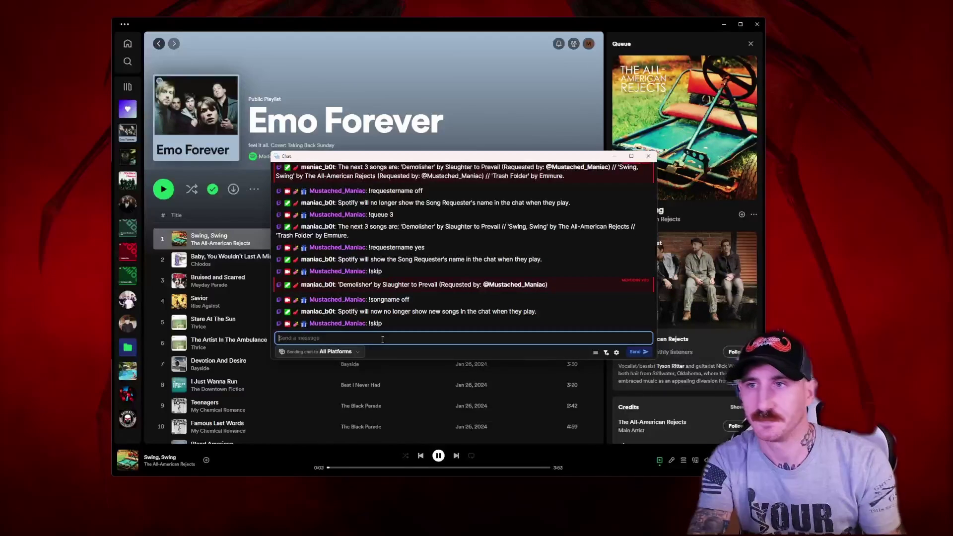
text(!song)
key(Return)
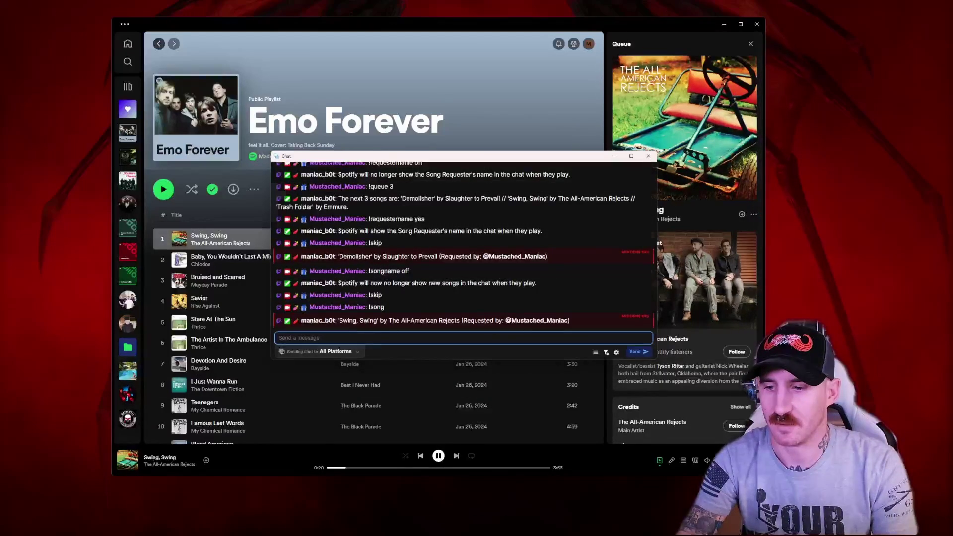
- Shrink the Spotify player above the chat and send !volume 10 to lower playback
drag(763, 474, 484, 259)
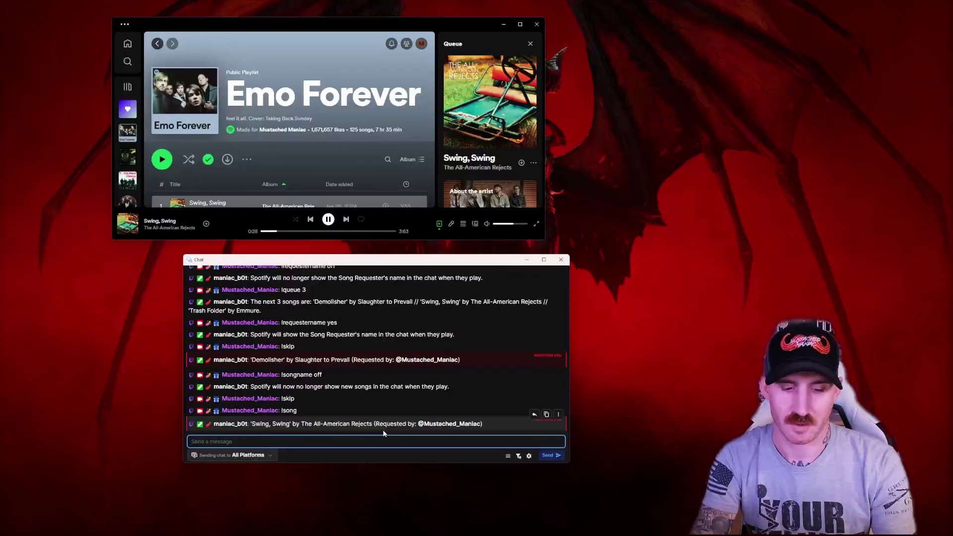
text(!volume 10)
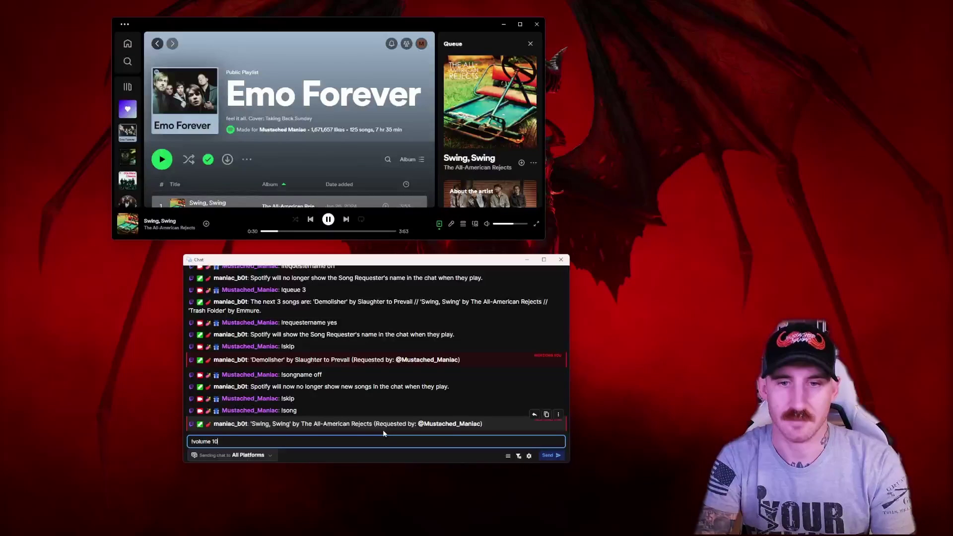
key(Return)
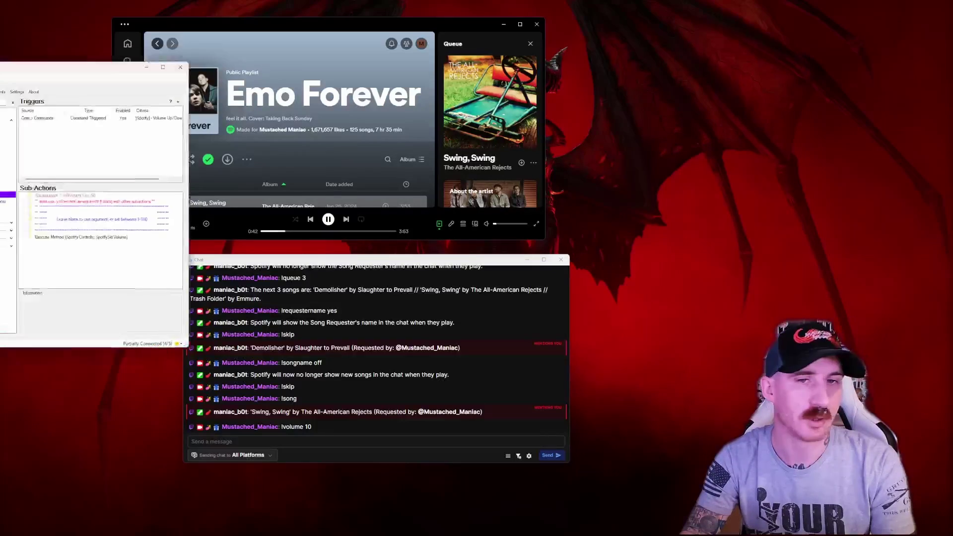
- Inspect the Set argument %volPercent% sub-action's default 50, then minimize Streamer.bot back to chat
drag(9, 75, 346, 72)
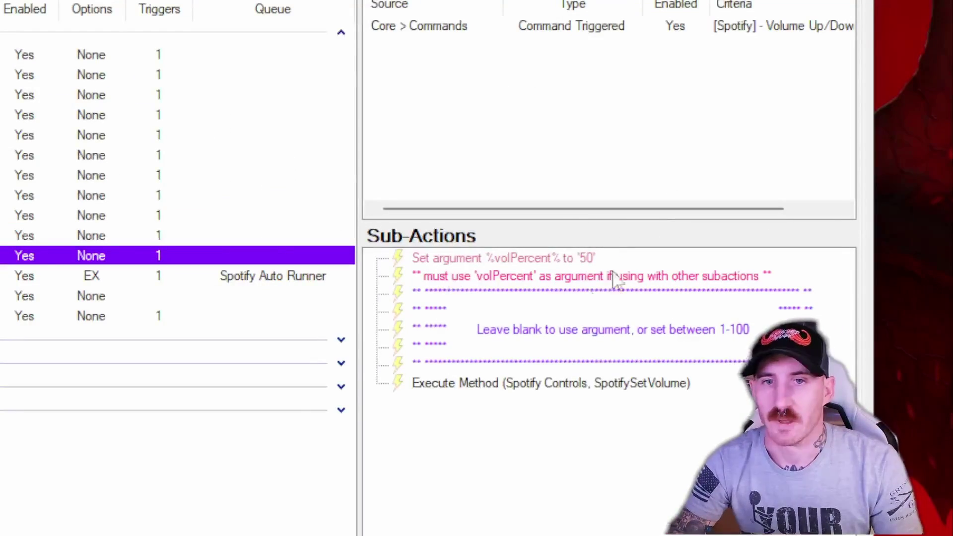
click(528, 264)
right_click(529, 268)
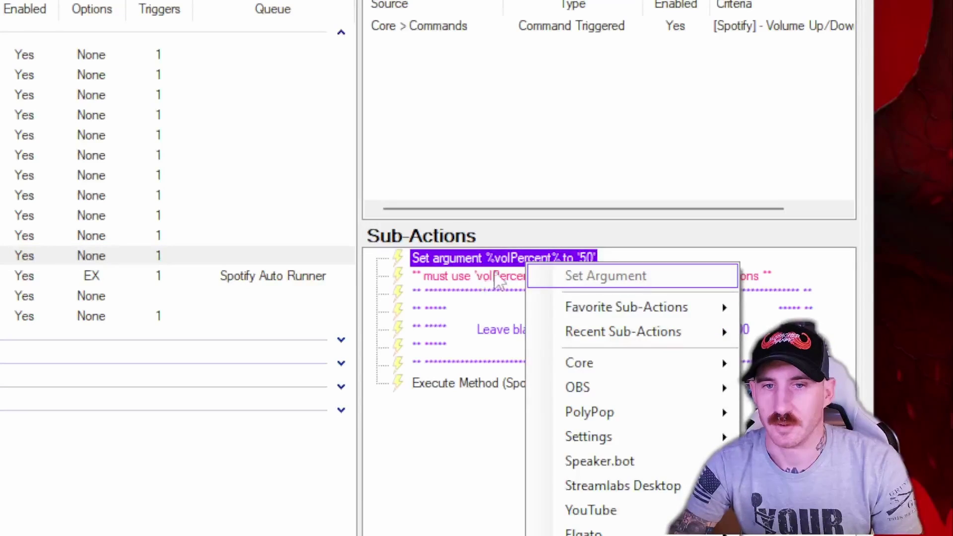
click(469, 476)
right_click(546, 257)
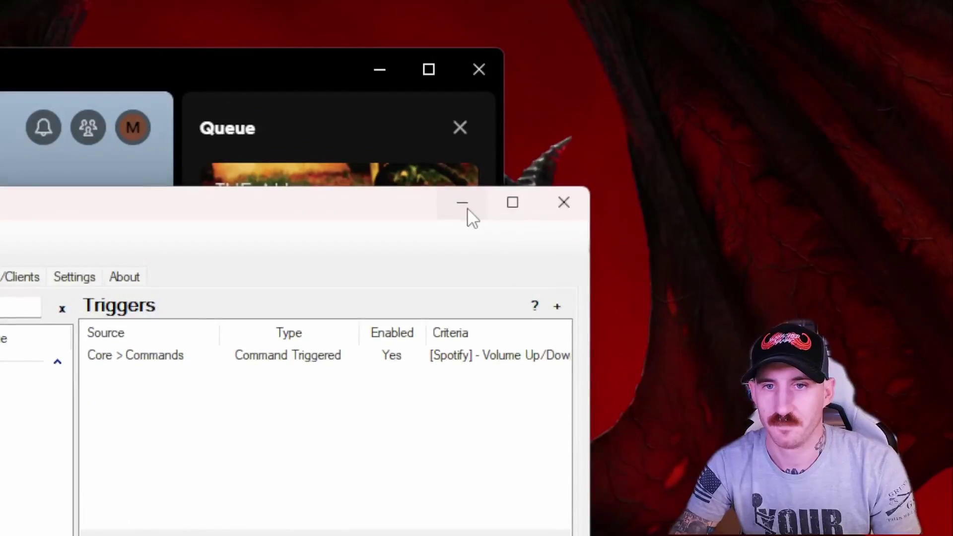
click(467, 210)
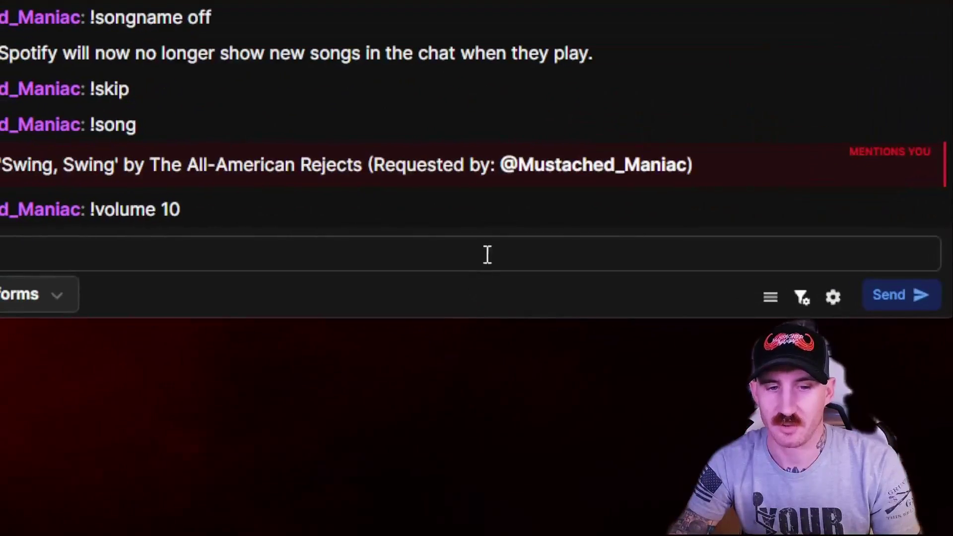
click(488, 253)
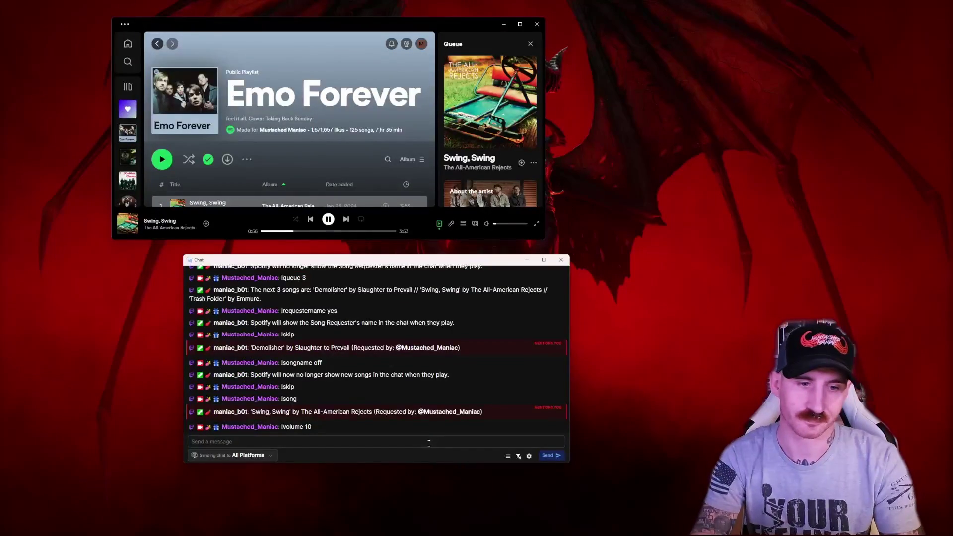
- Send the volume command from the chat box
click(429, 442)
text(!vol)
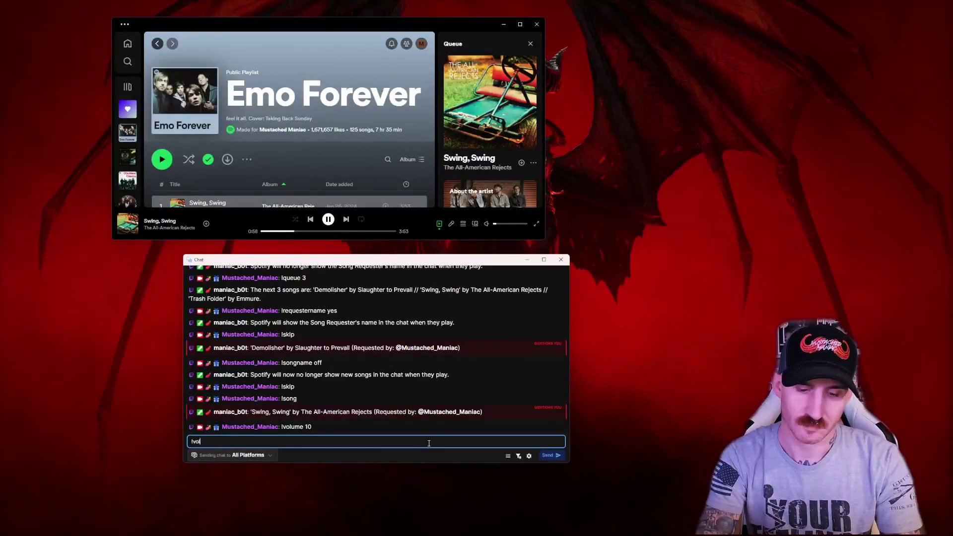
text(ume 20)
key(Return)
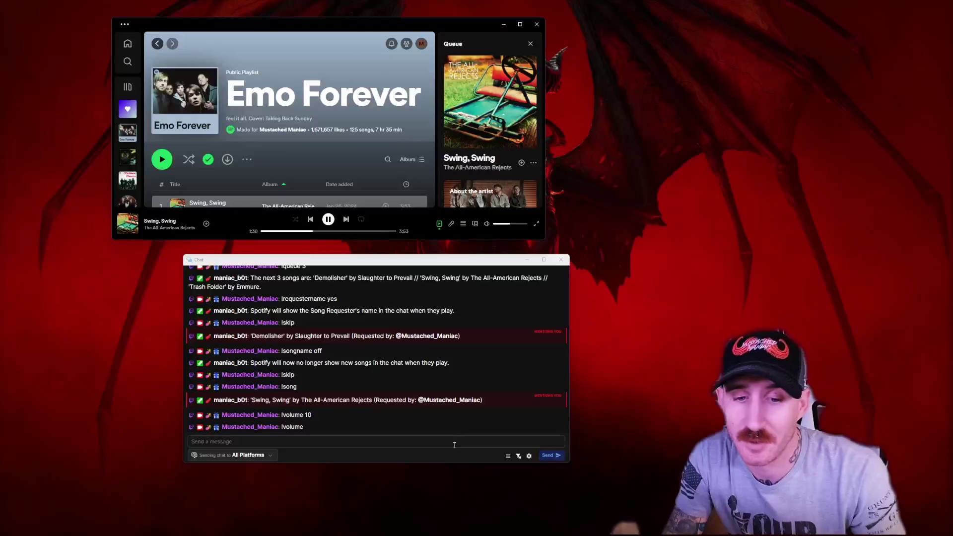
- Ask for the last song ('Low' by Wage War) and the last three played with !last 3
click(454, 444)
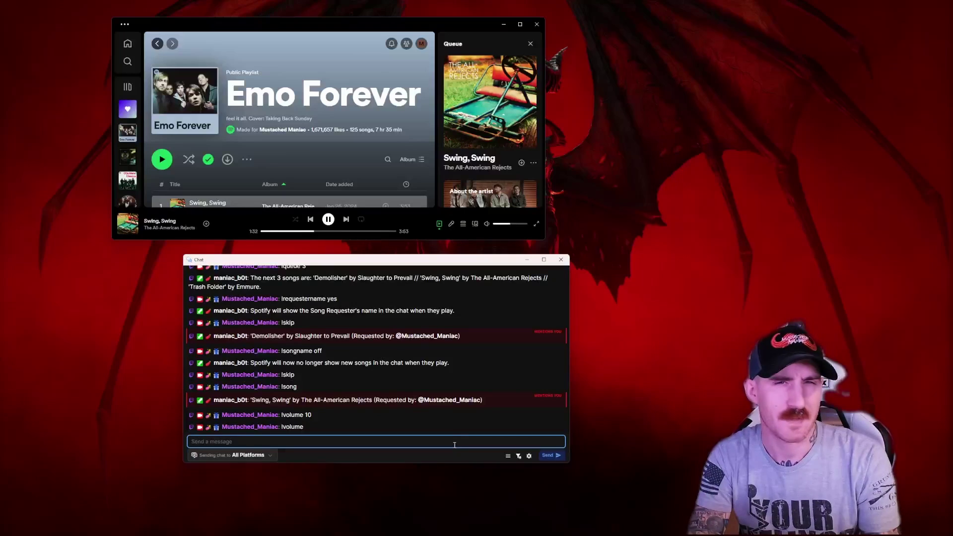
text(!last)
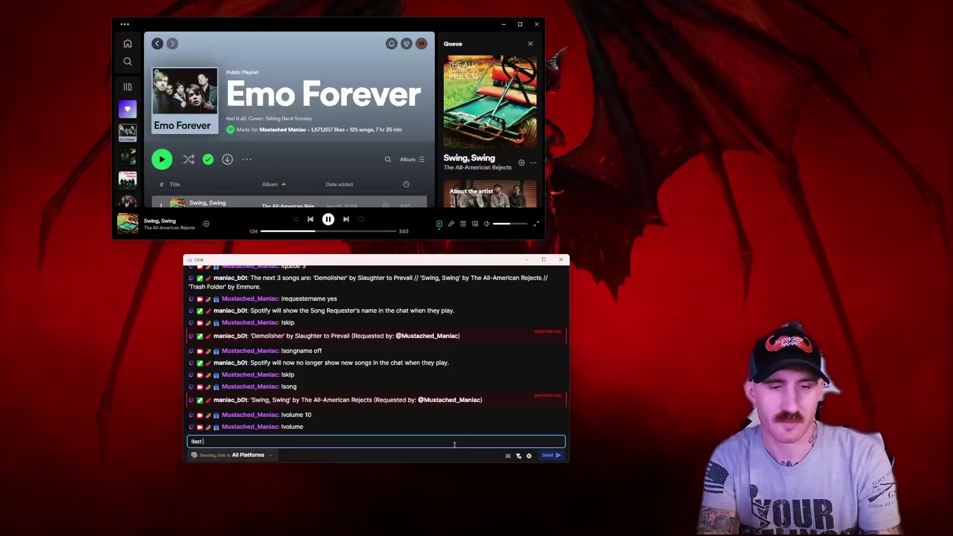
key(Return)
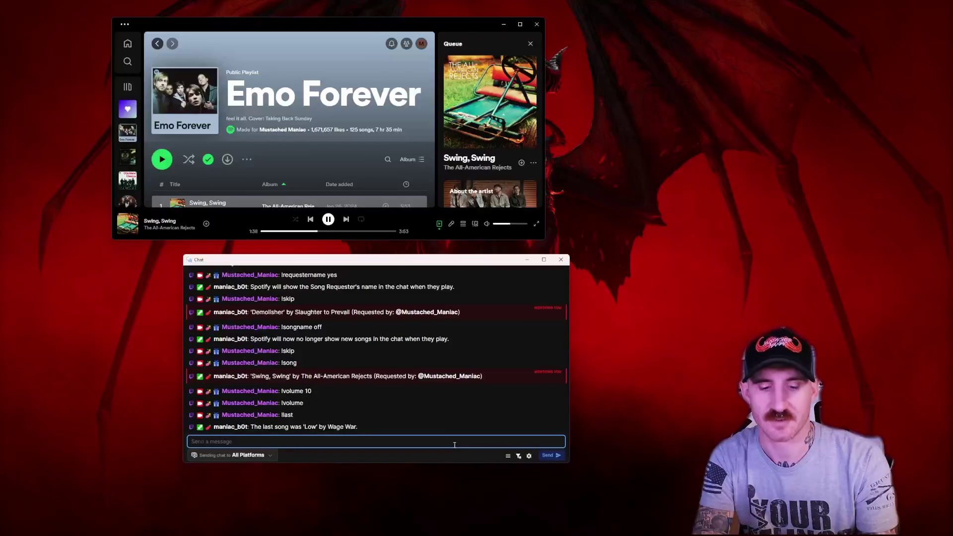
text(!last 3)
key(Return)
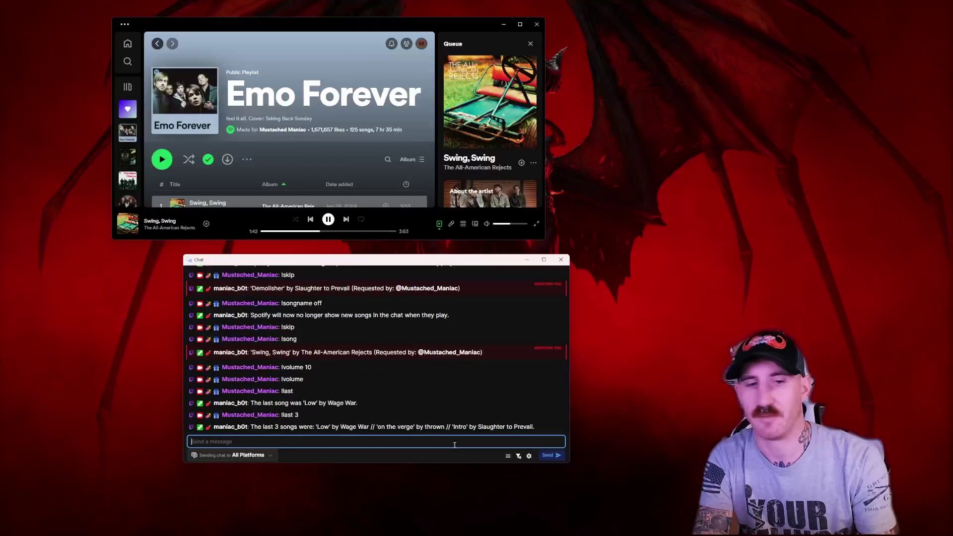